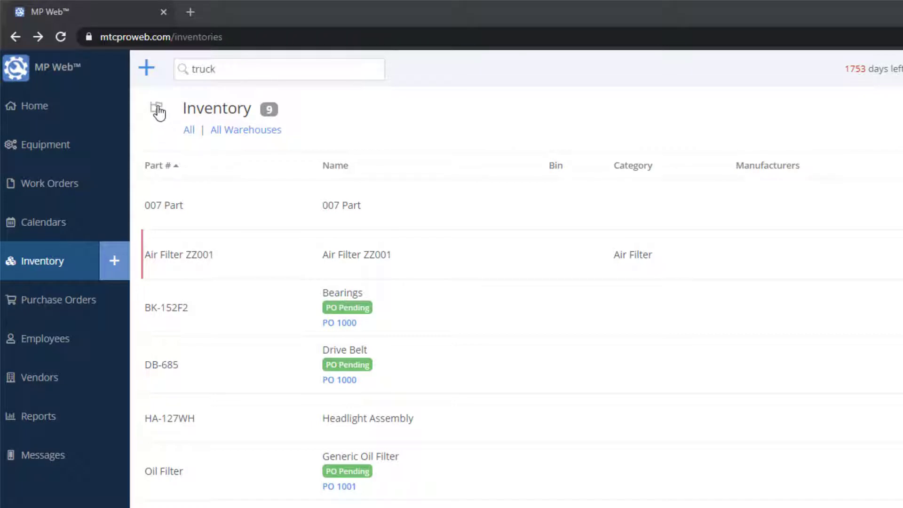
Show the inventory location tree and expand Warehouse #3, Warehouse #2 and Warehouse #1
left_click(157, 111)
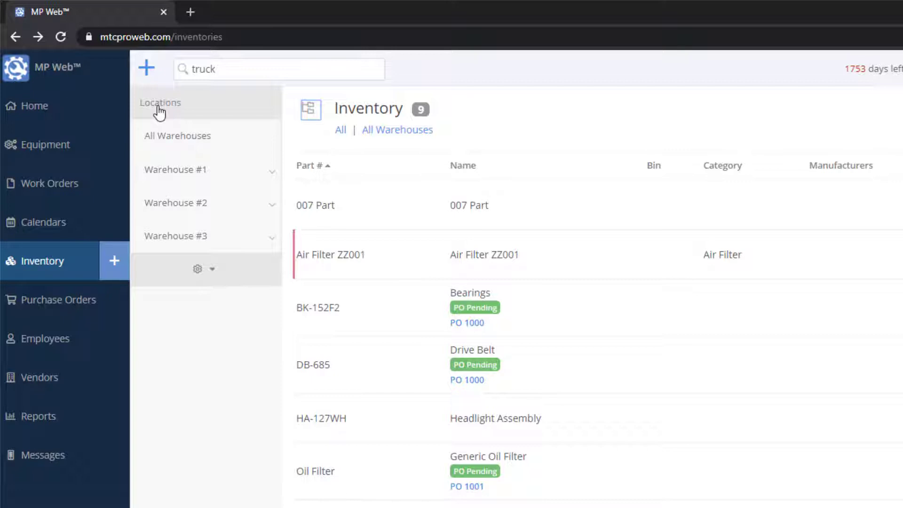
left_click(273, 241)
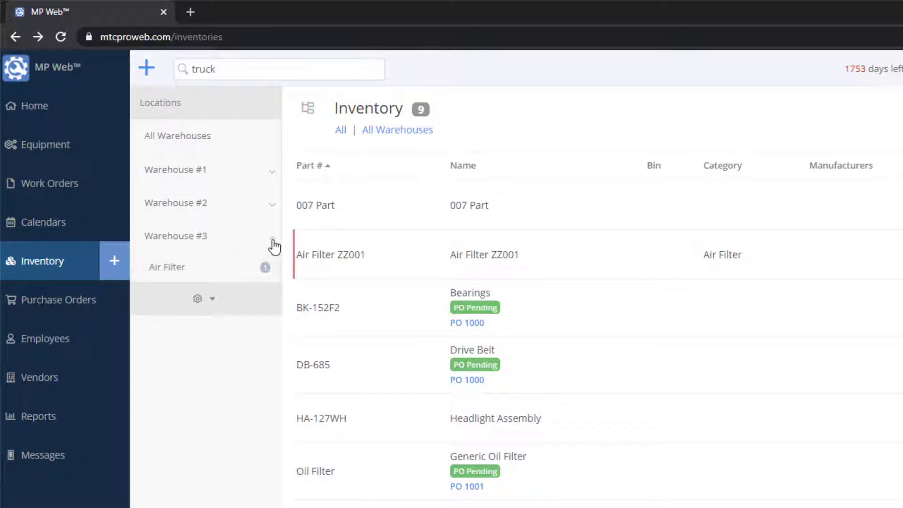
left_click(272, 205)
left_click(272, 172)
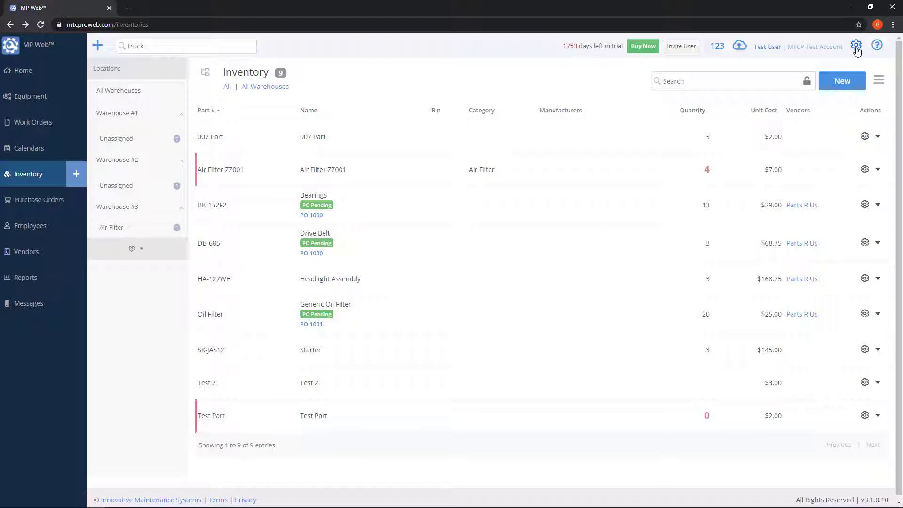
Review the warehouse list, the blank new-warehouse form and the Warehouse #1 record without saving, and return to the inventory list
left_click(856, 47)
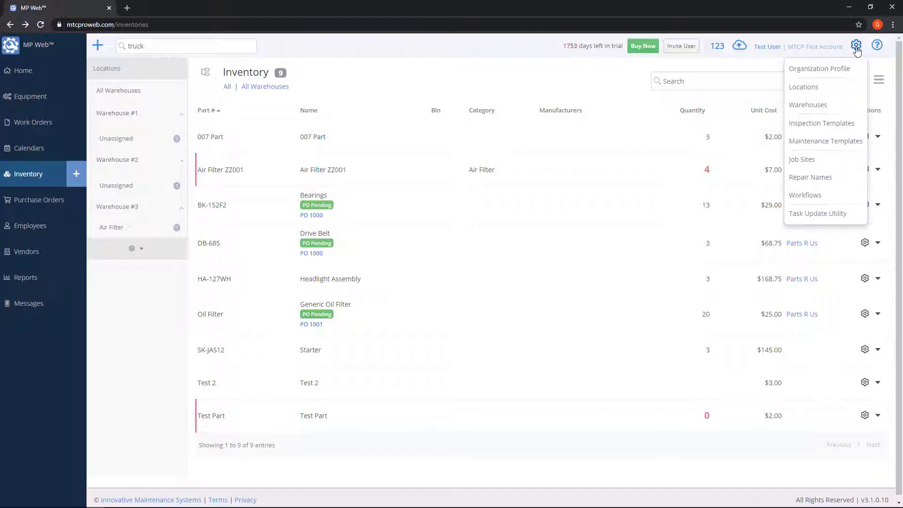
left_click(833, 107)
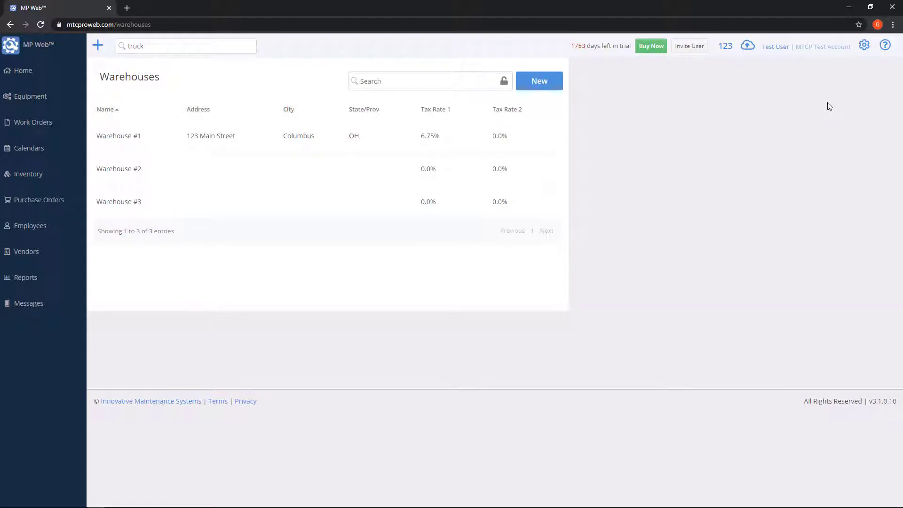
left_click(551, 89)
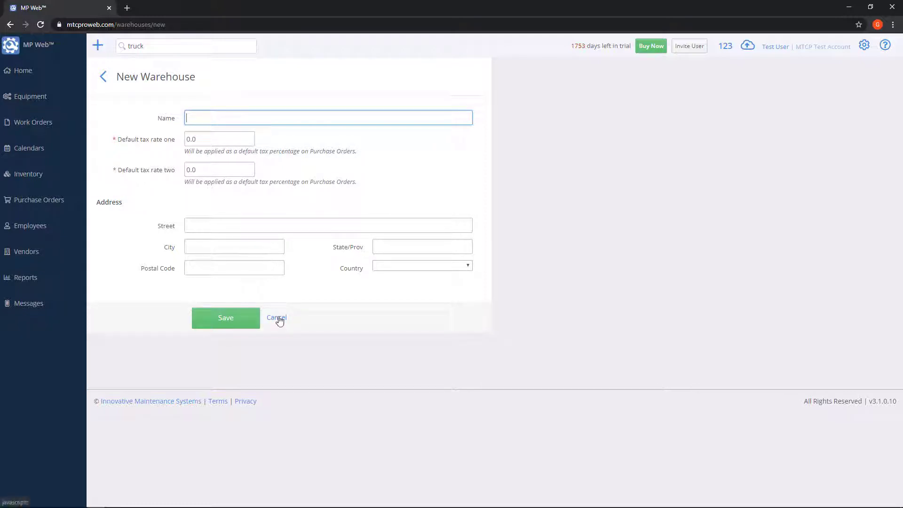
left_click(278, 319)
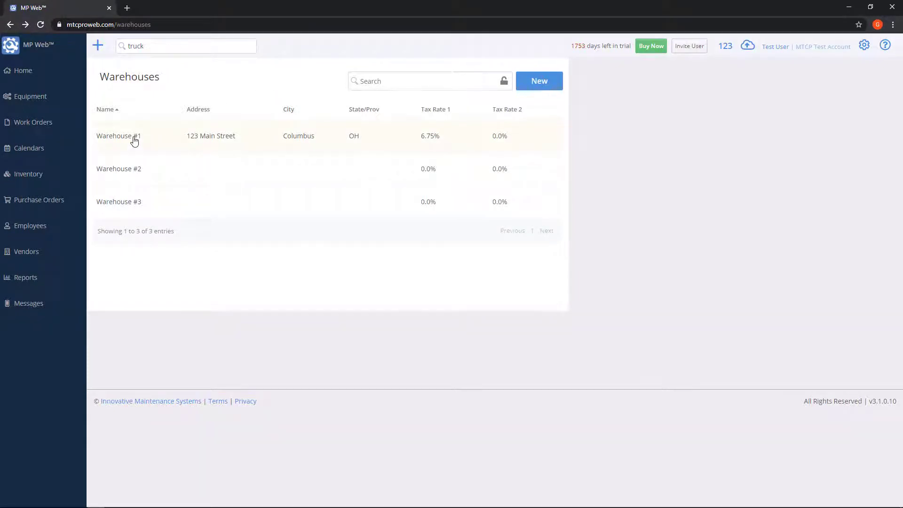
left_click(134, 141)
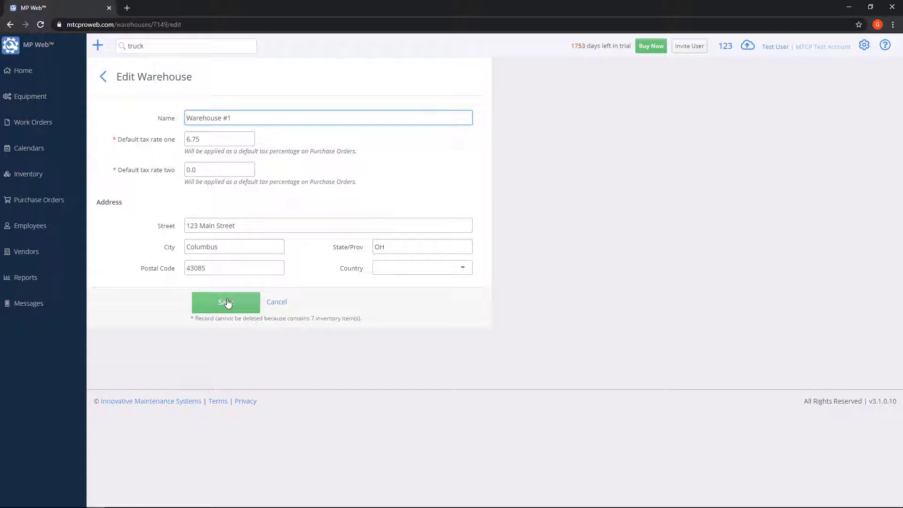
left_click(52, 175)
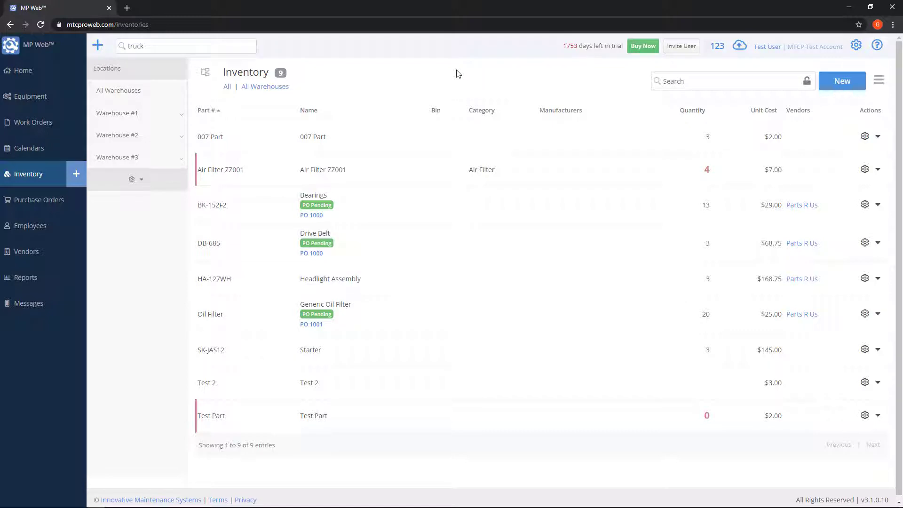
Filter the inventory list to Warehouse #1, and restore it to All Warehouses
left_click(125, 115)
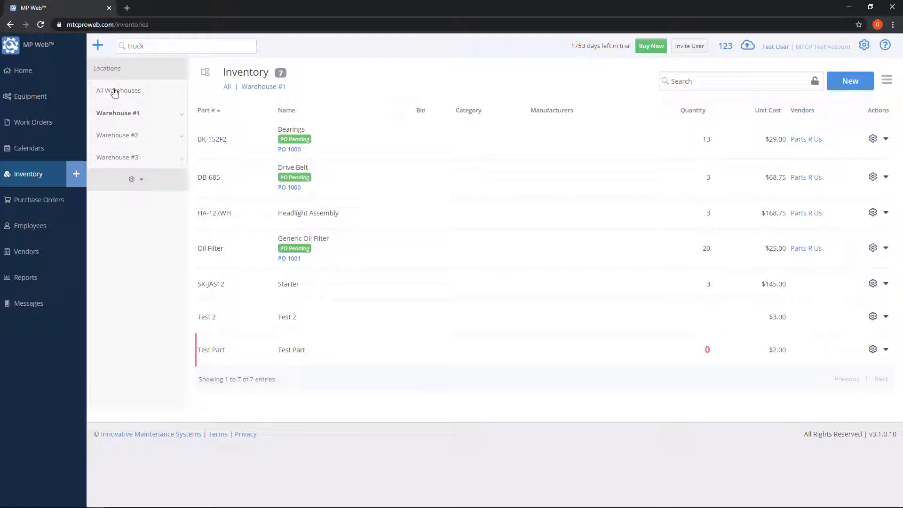
left_click(263, 88)
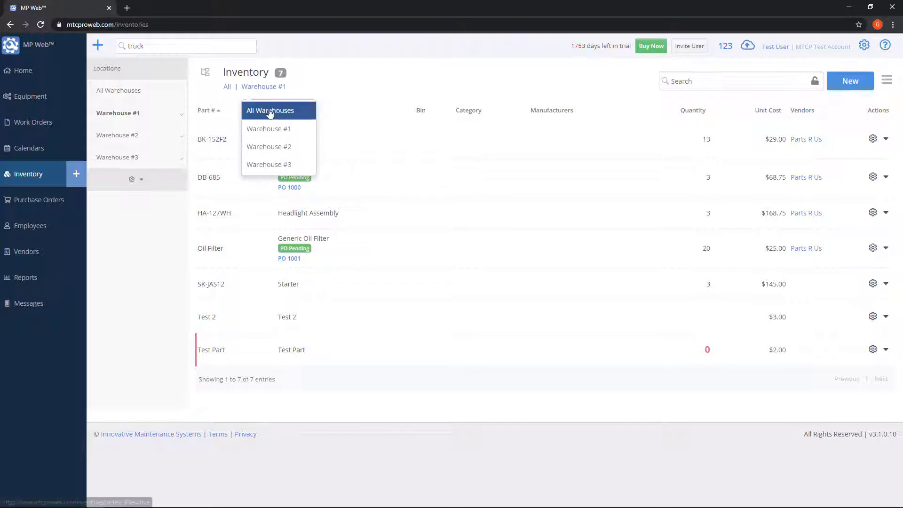
left_click(281, 111)
left_click(272, 88)
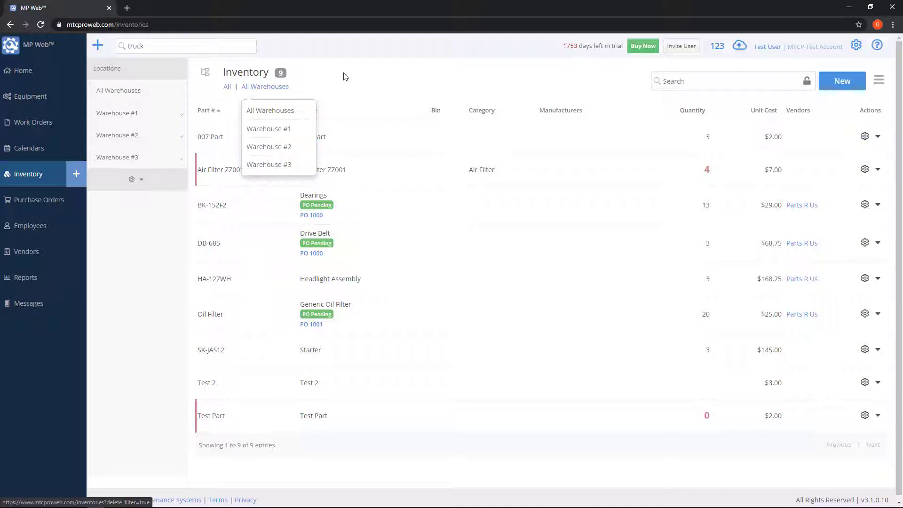
left_click(299, 77)
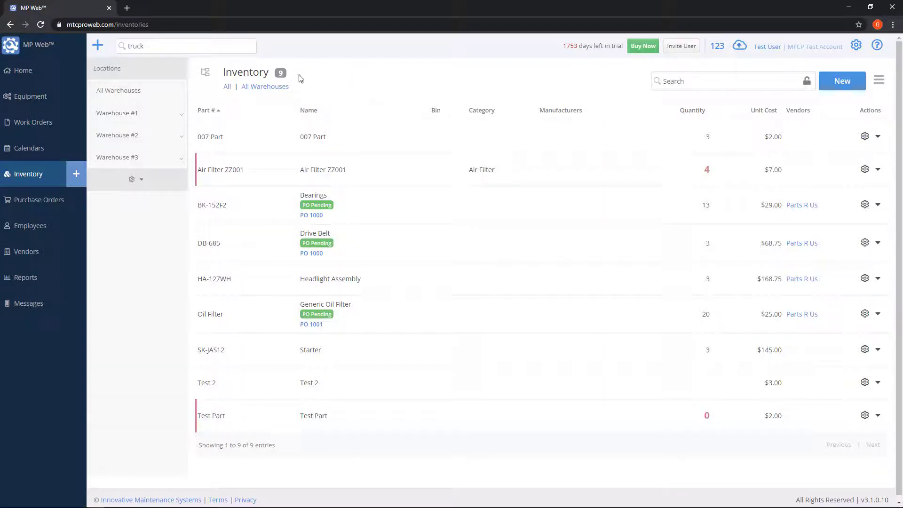
Filter the inventory list to Non-Stock parts, and reset the stock filter to All
left_click(228, 88)
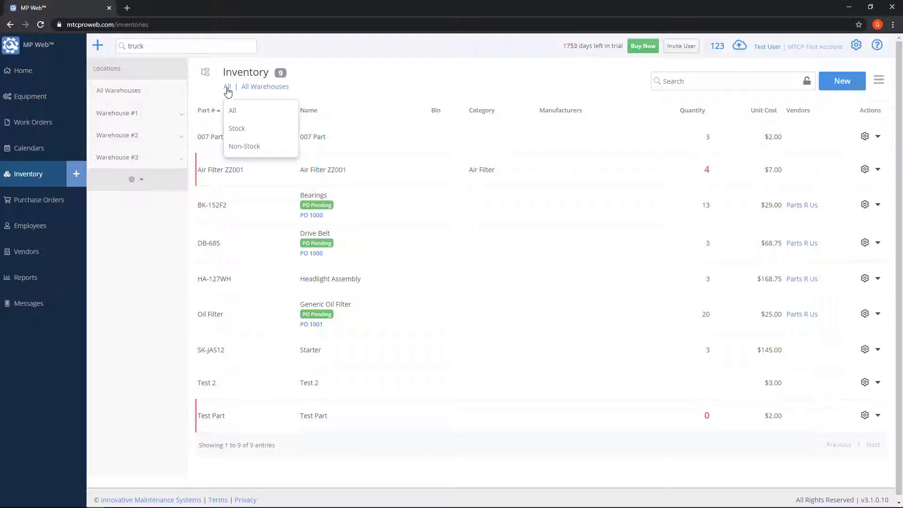
left_click(266, 150)
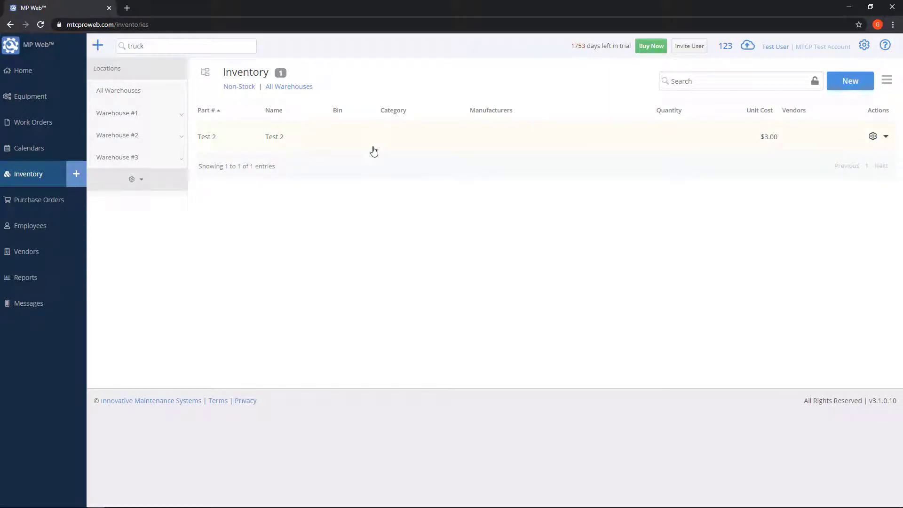
left_click(236, 89)
left_click(239, 115)
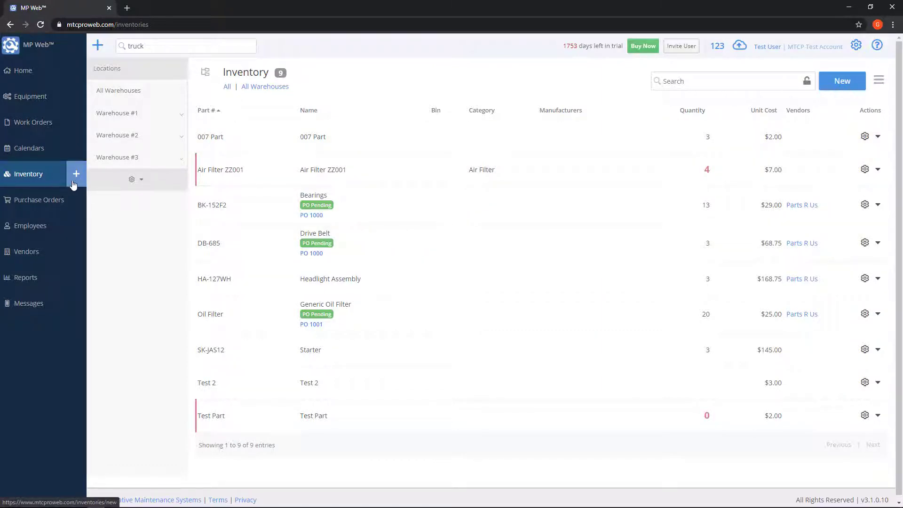
Start a new inventory record with part number "001 Test Part" and name "Air Filter"
left_click(98, 47)
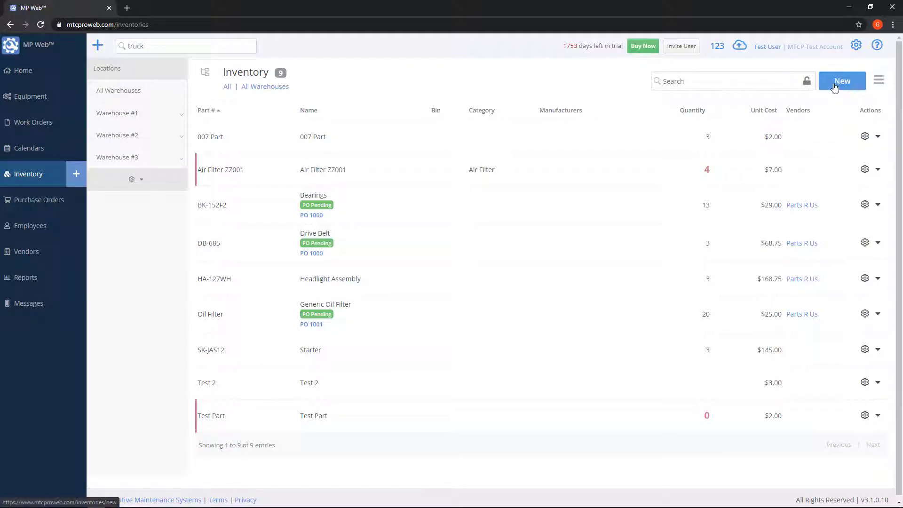
left_click(835, 87)
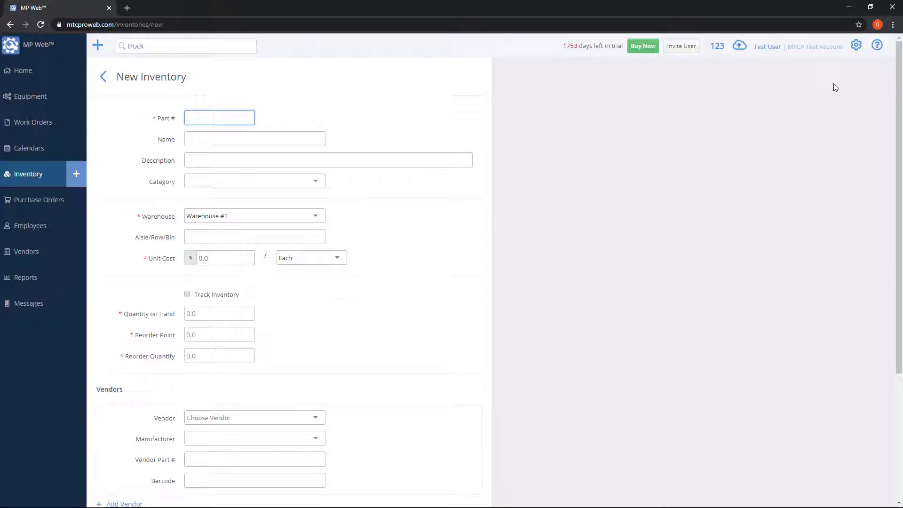
left_click(210, 121)
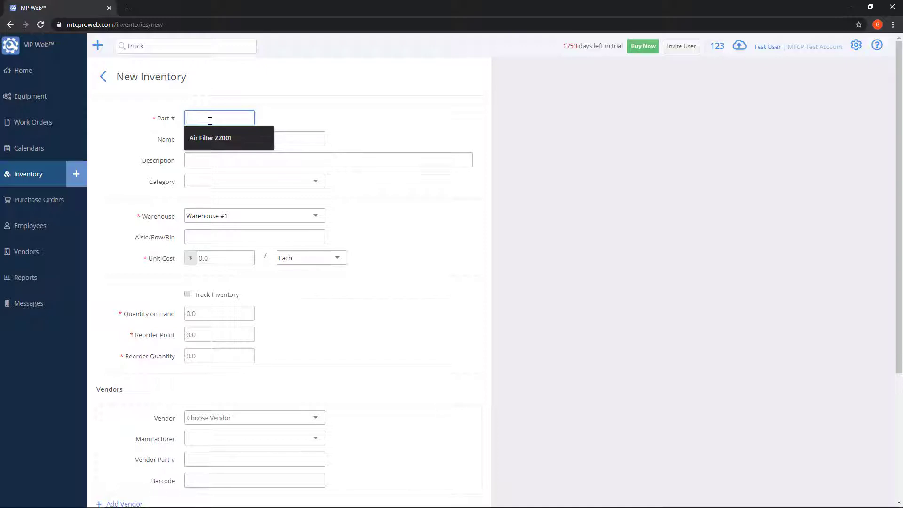
type("001 T")
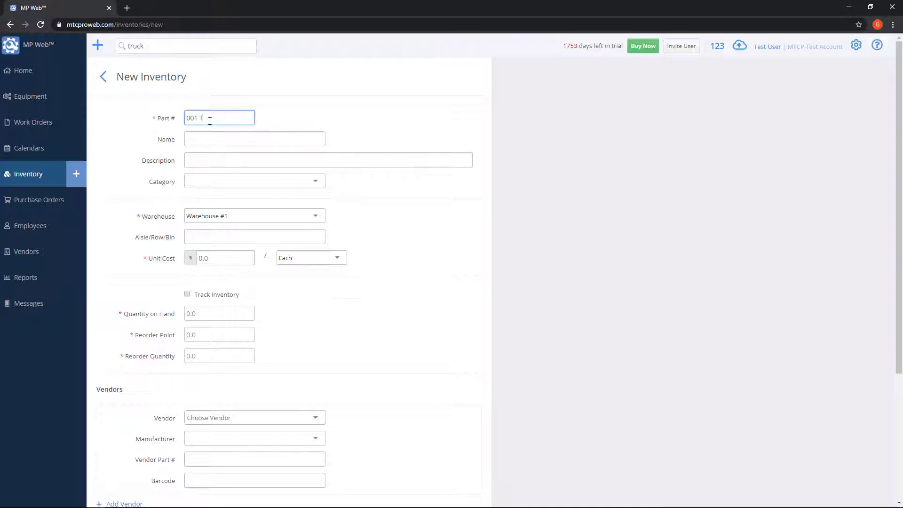
type("est Part")
left_click(215, 140)
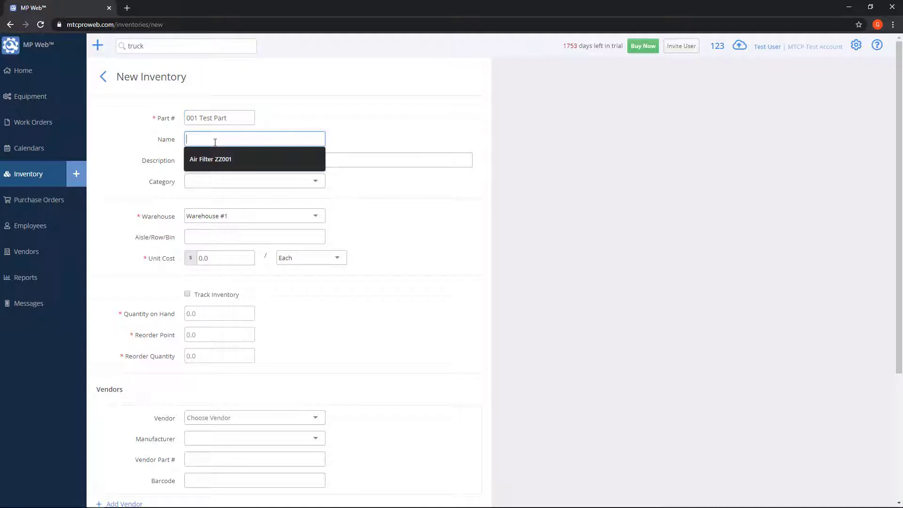
type("Air Filter")
left_click(91, 144)
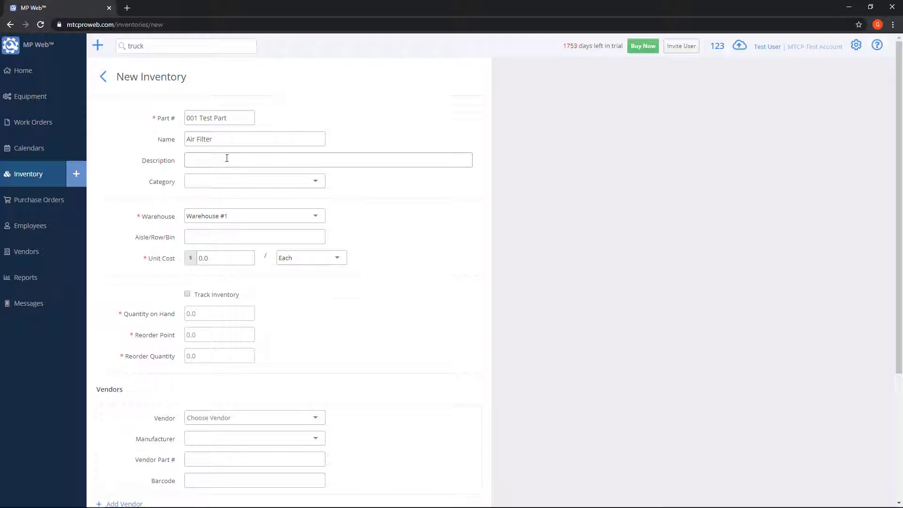
Add a new category named "New Category" and assign it to the part
left_click(317, 182)
left_click(320, 179)
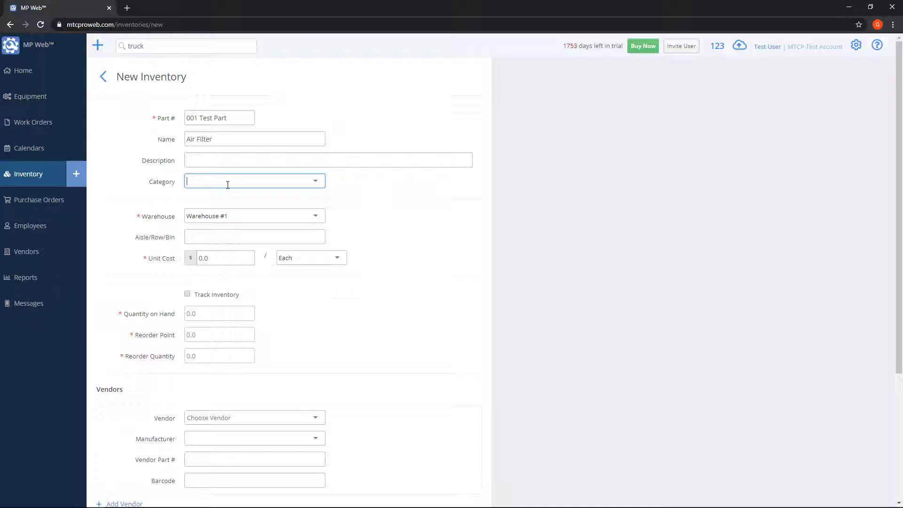
left_click(316, 182)
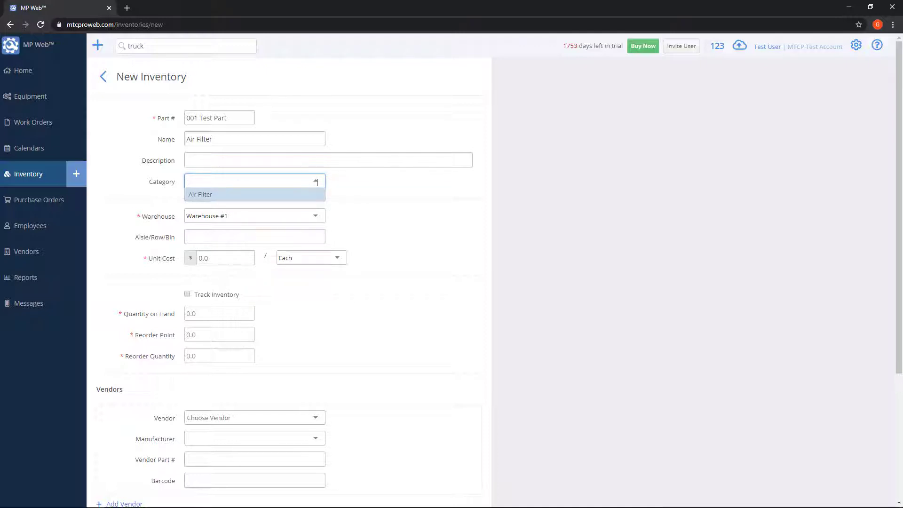
left_click(396, 185)
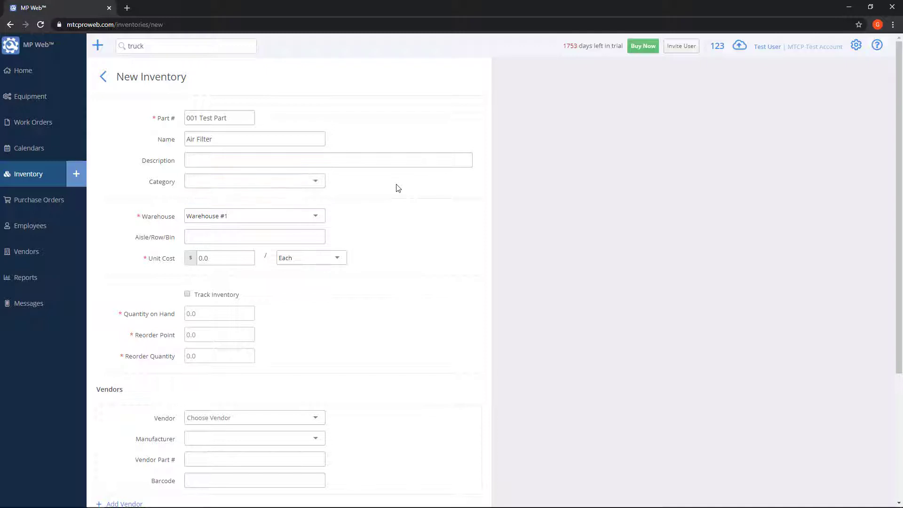
left_click(207, 183)
type("New Category")
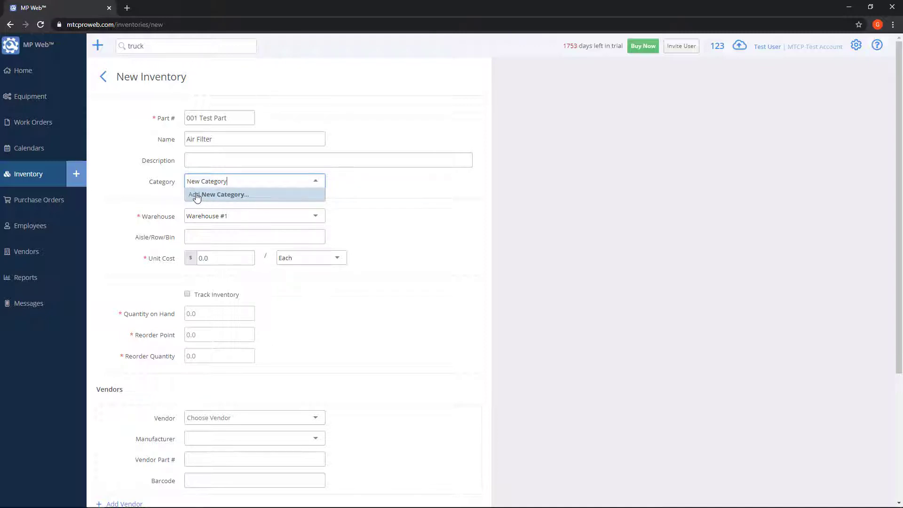
left_click(197, 195)
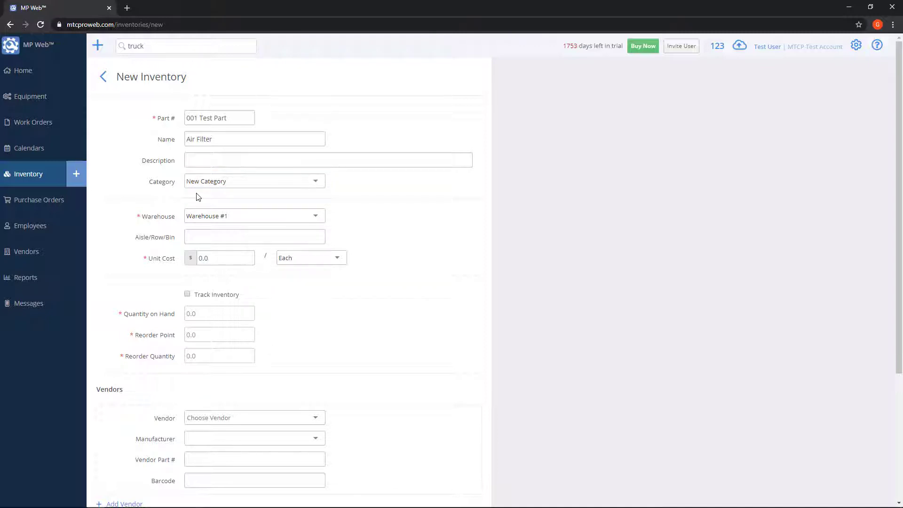
Check the warehouse choices for the part, keeping Warehouse #1, and go to the Aisle/Row/Bin field
left_click(231, 217)
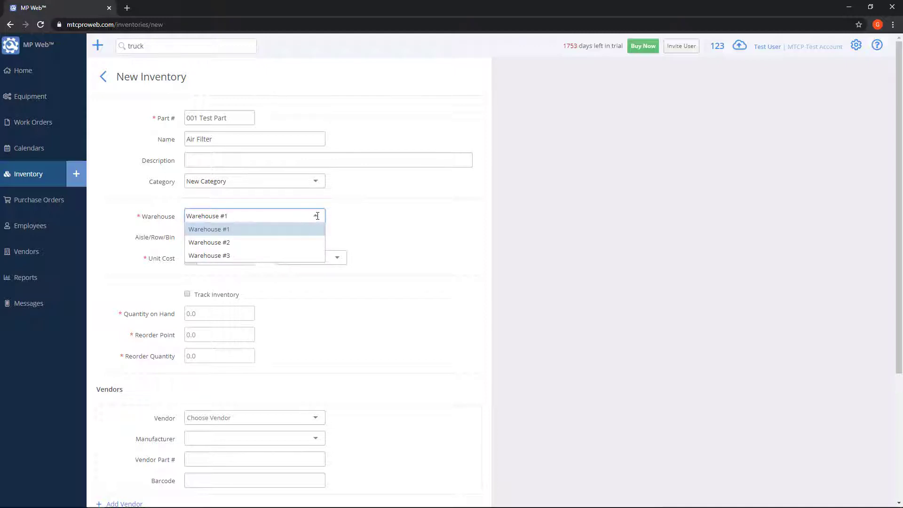
left_click(376, 224)
left_click(209, 238)
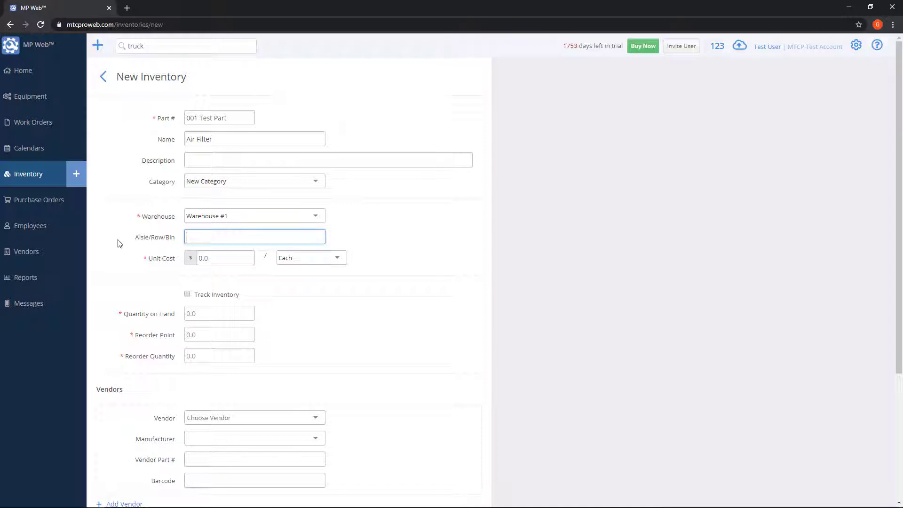
Set the part's unit cost to $10, review the available units and keep Each
left_click(231, 258)
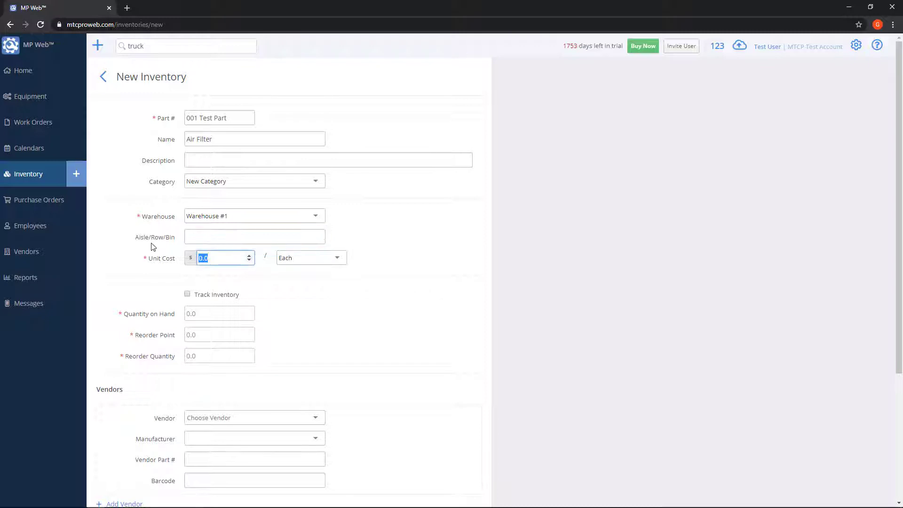
type("10")
left_click(362, 262)
left_click(337, 264)
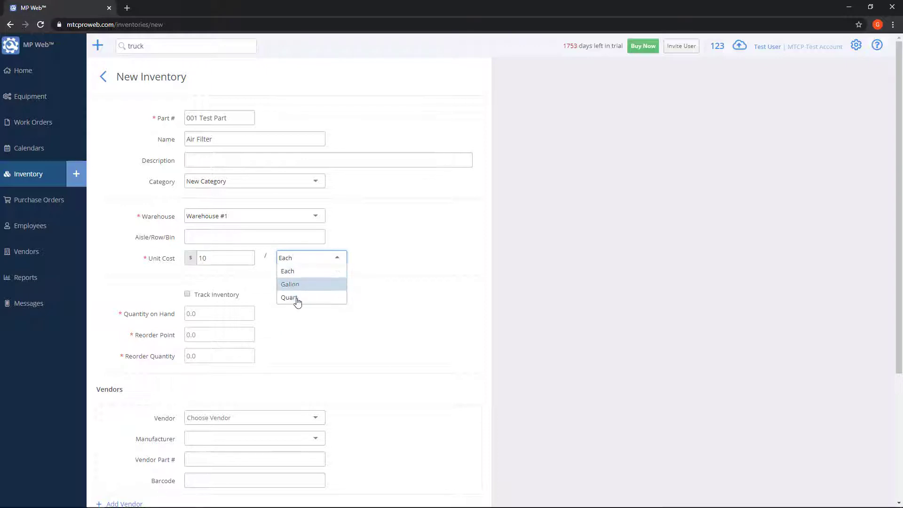
left_click(443, 240)
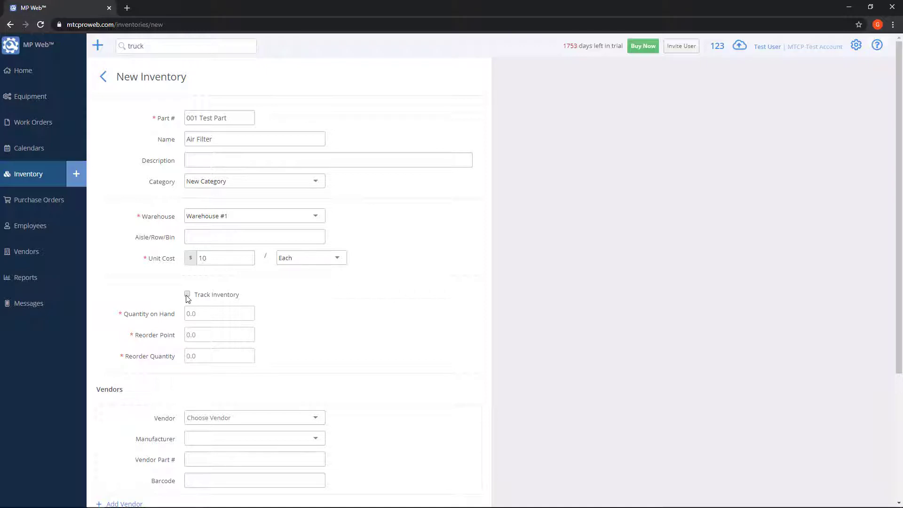
double_click(202, 258)
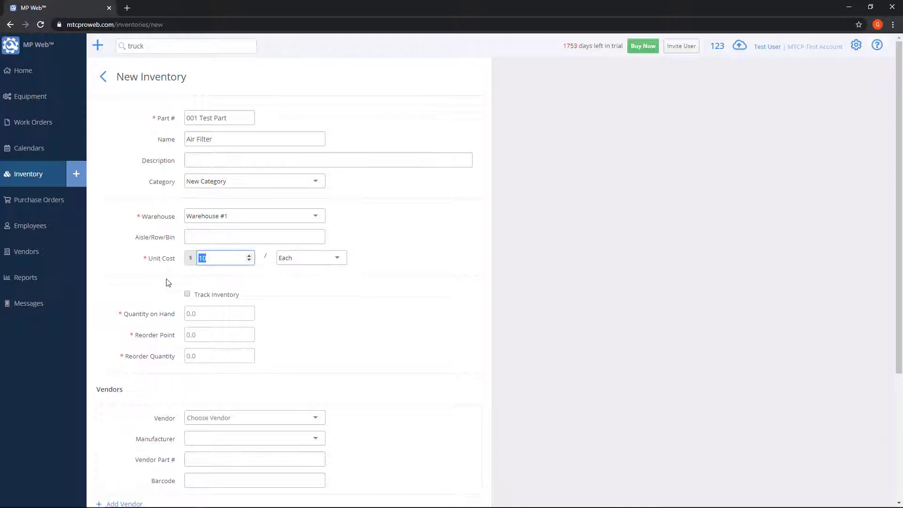
left_click(132, 273)
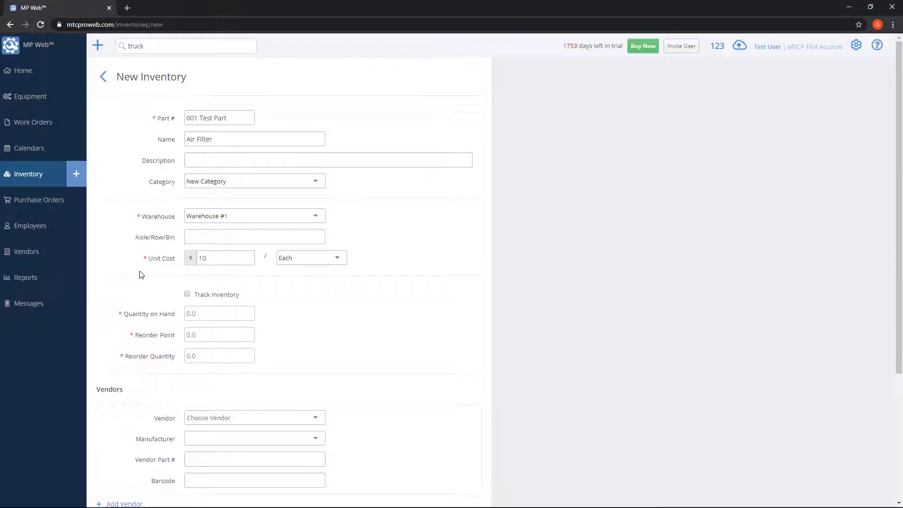
Turn on inventory tracking with quantity on hand 50, reorder point 10 and reorder quantity 5
left_click(188, 295)
left_click(209, 313)
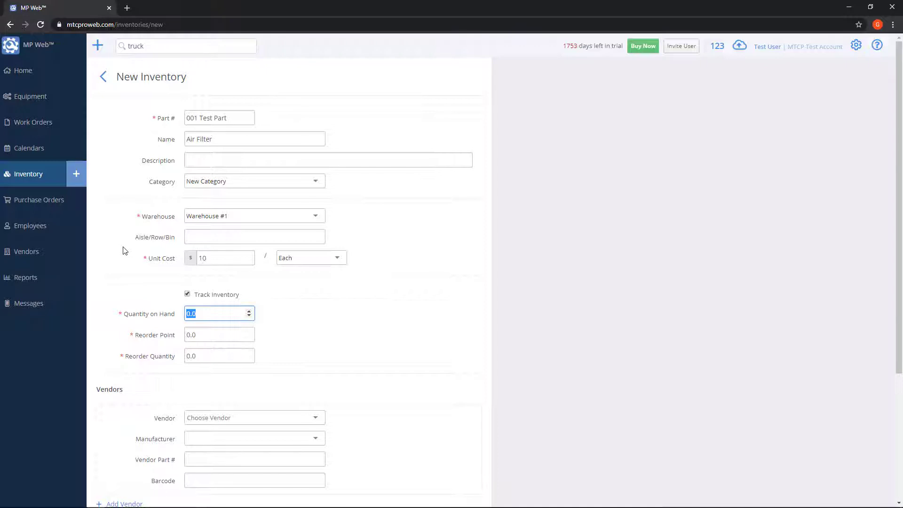
type("50")
left_click(111, 339)
left_click(222, 334)
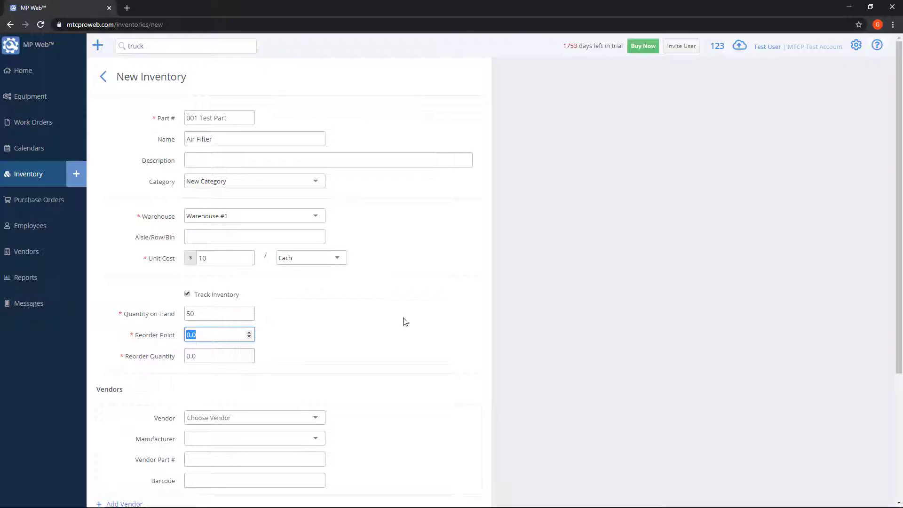
type("10")
left_click(405, 322)
left_click(202, 359)
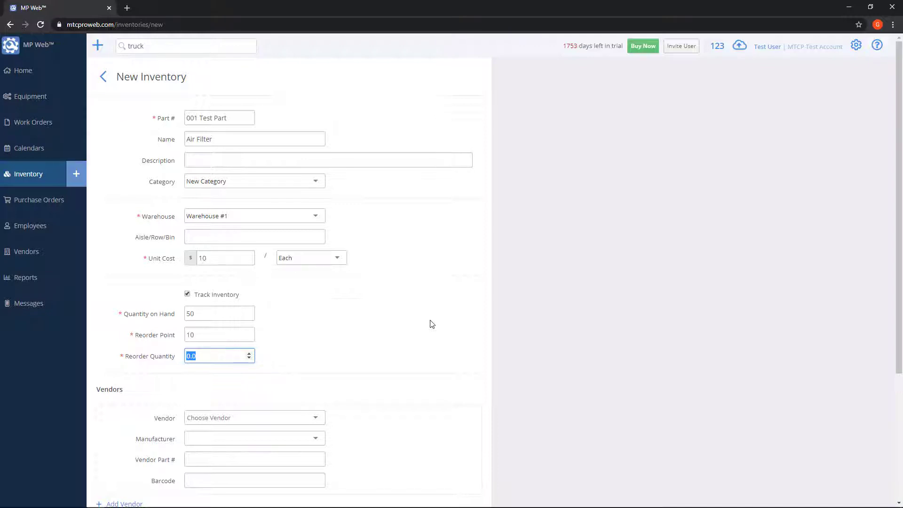
type("5")
left_click(426, 318)
Assign Parts R Us as the part's vendor and go through the manufacturer, vendor part number and barcode fields, leaving them blank
scroll(425, 319, "down", 3)
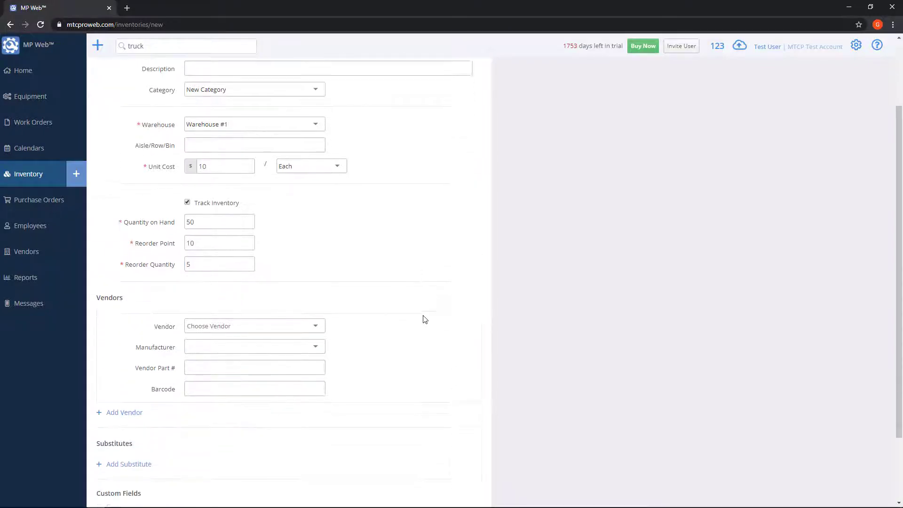
left_click(299, 279)
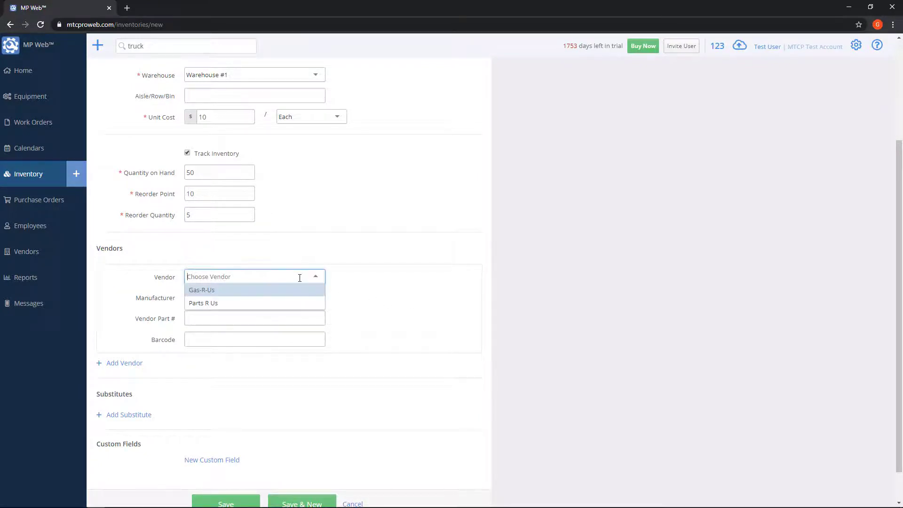
left_click(272, 307)
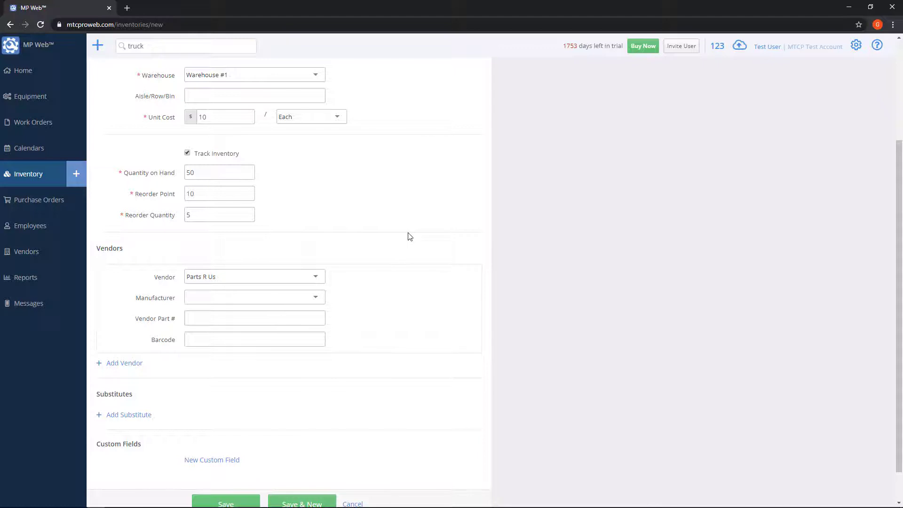
left_click(315, 295)
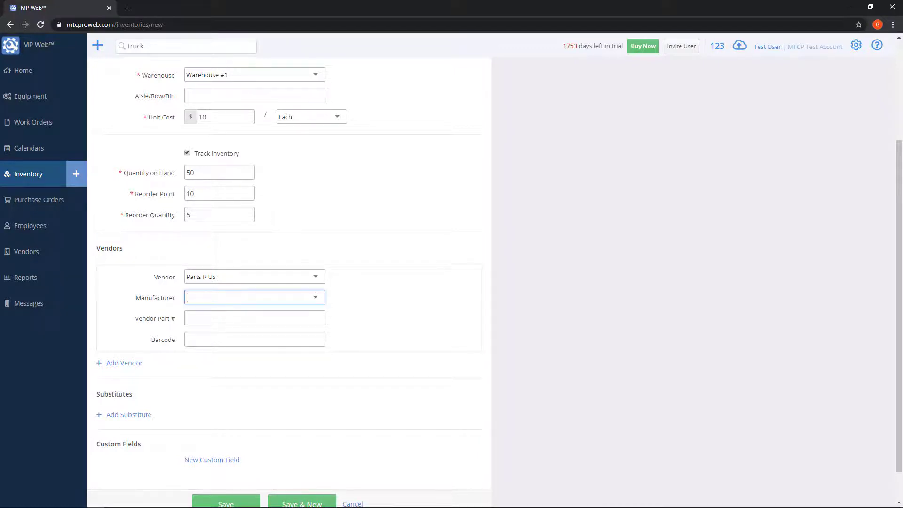
left_click(230, 313)
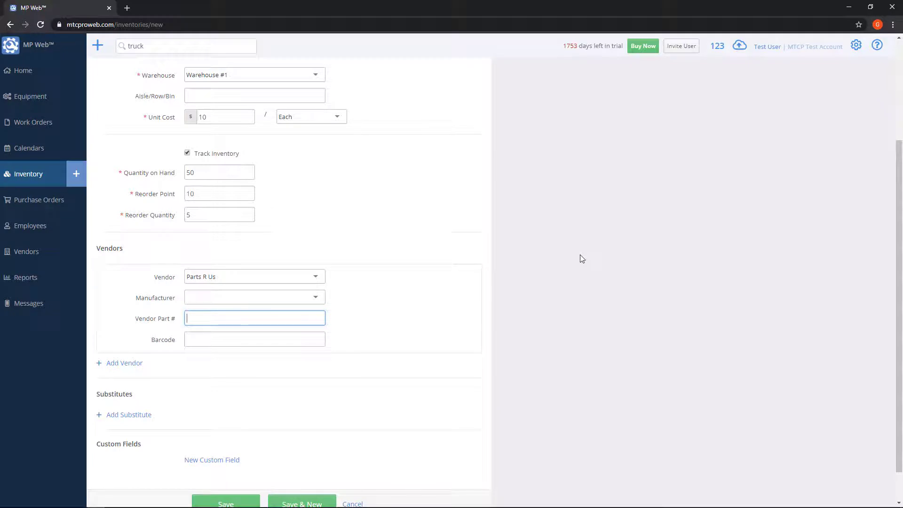
left_click(252, 343)
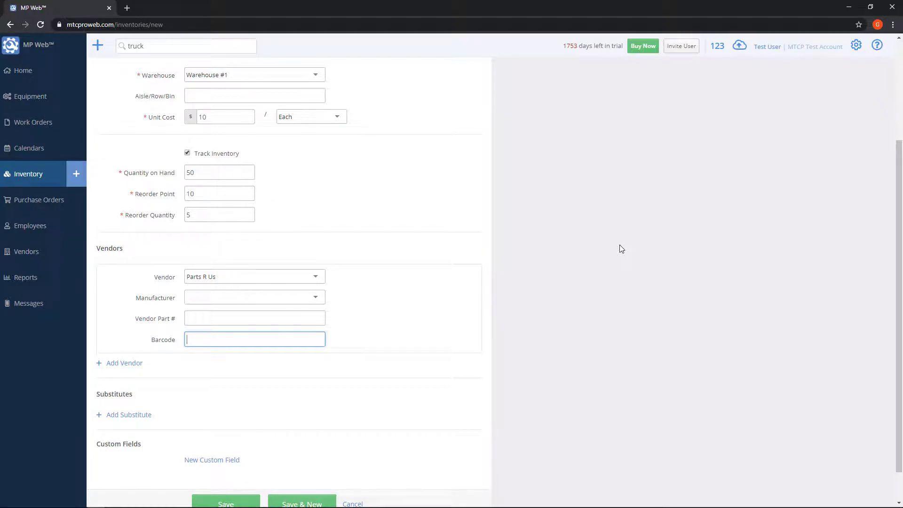
left_click(618, 245)
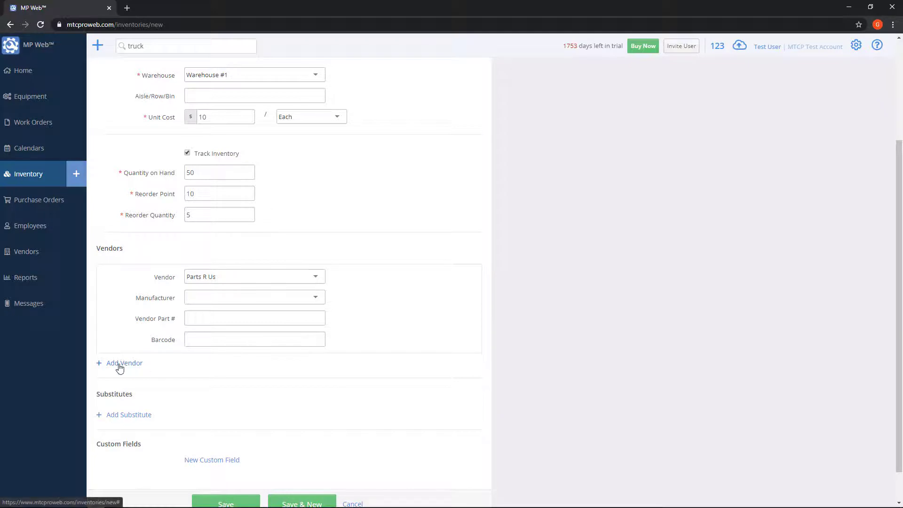
Add an empty substitute row to the part and remove it again
scroll(367, 363, "down", 1)
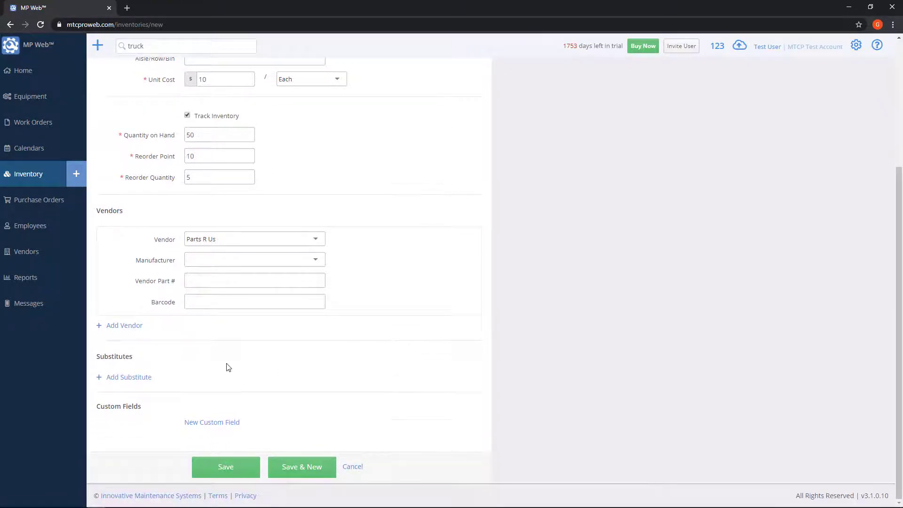
left_click(125, 379)
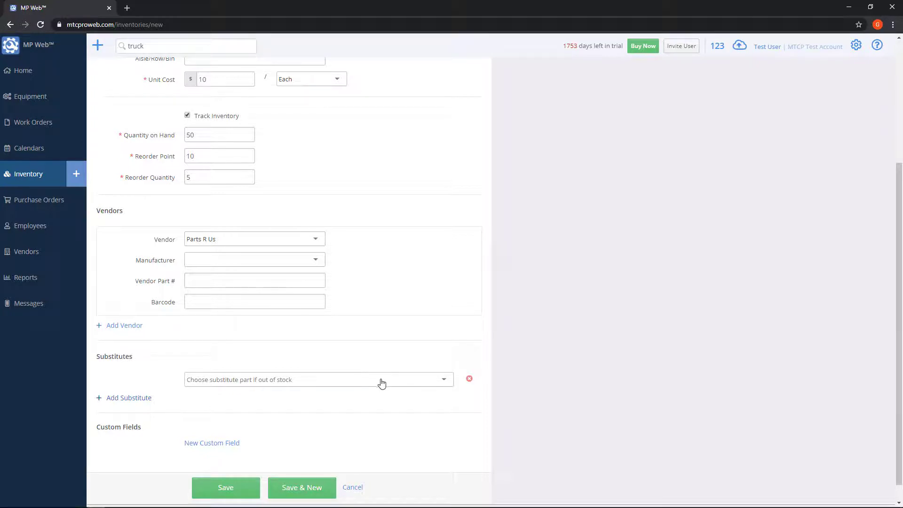
left_click(469, 379)
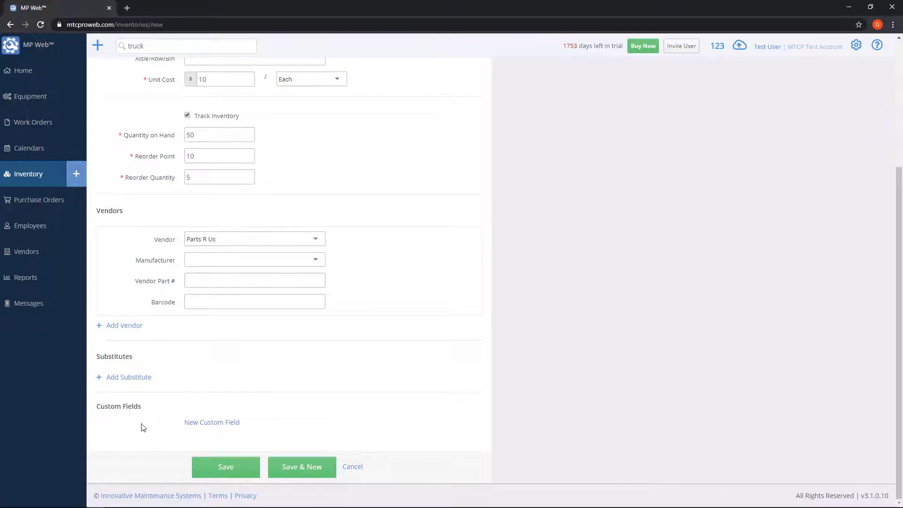
Review the completed entries and save the new inventory part
scroll(143, 427, "up", 2)
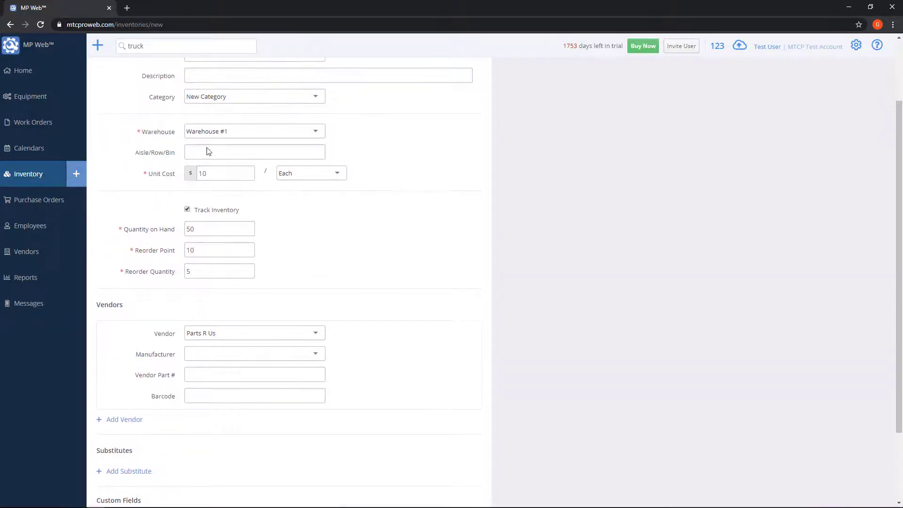
scroll(224, 352, "down", 2)
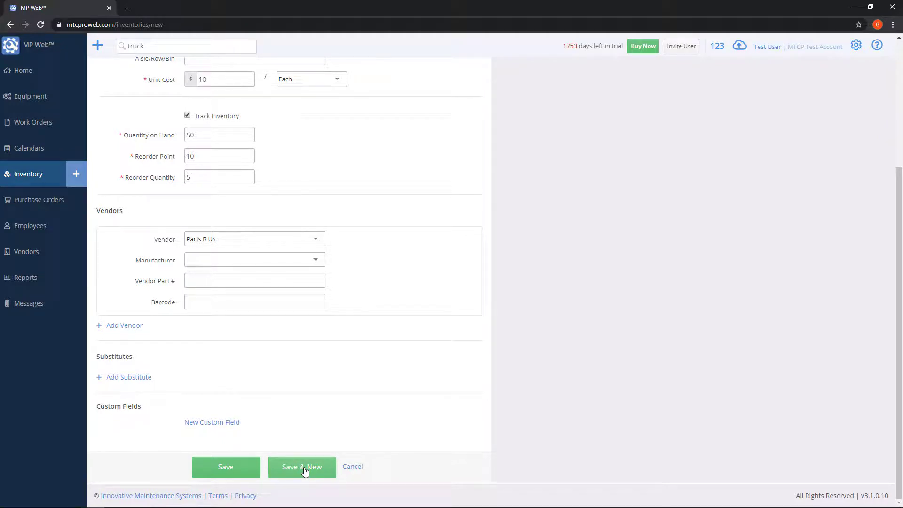
left_click(226, 473)
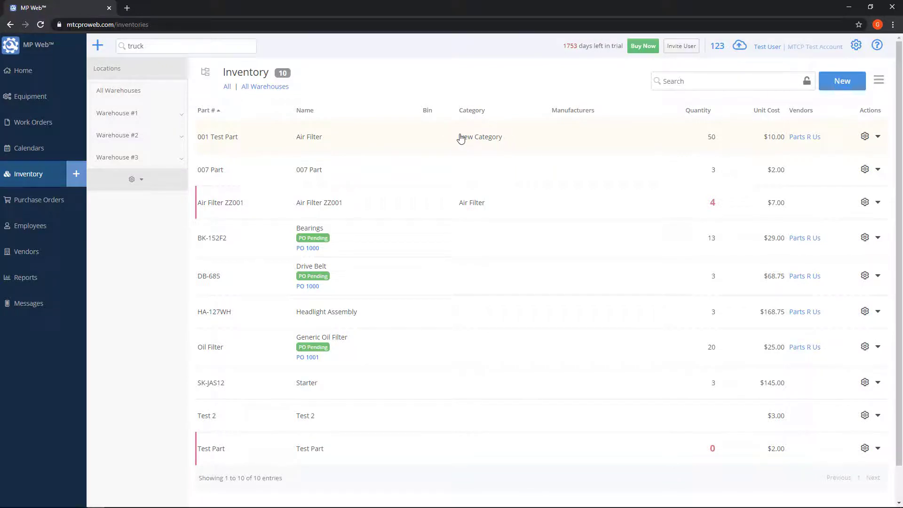
Filter the inventory list to New Category in Warehouse #1, and return to all warehouses
left_click(182, 118)
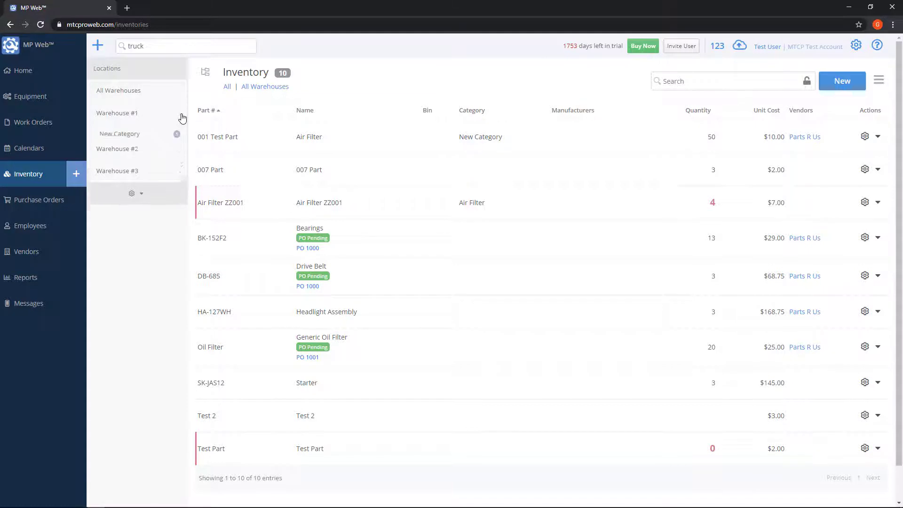
left_click(120, 136)
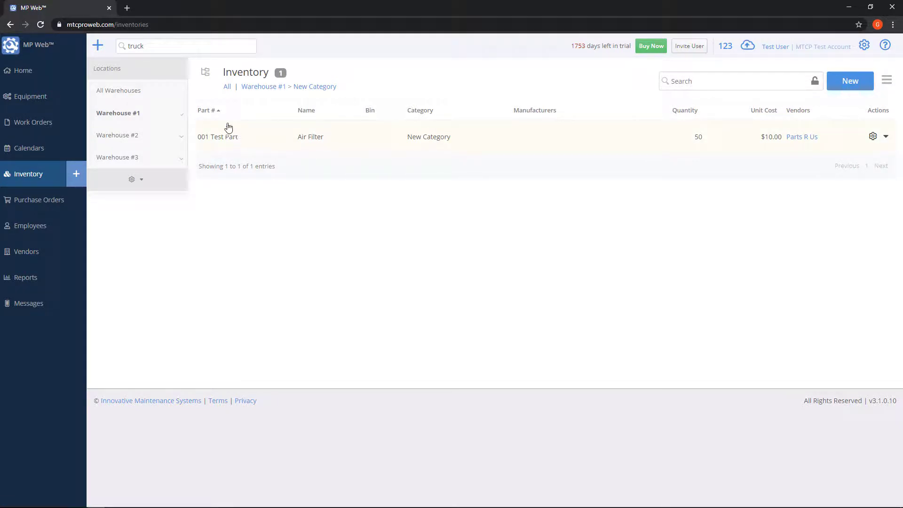
left_click(120, 93)
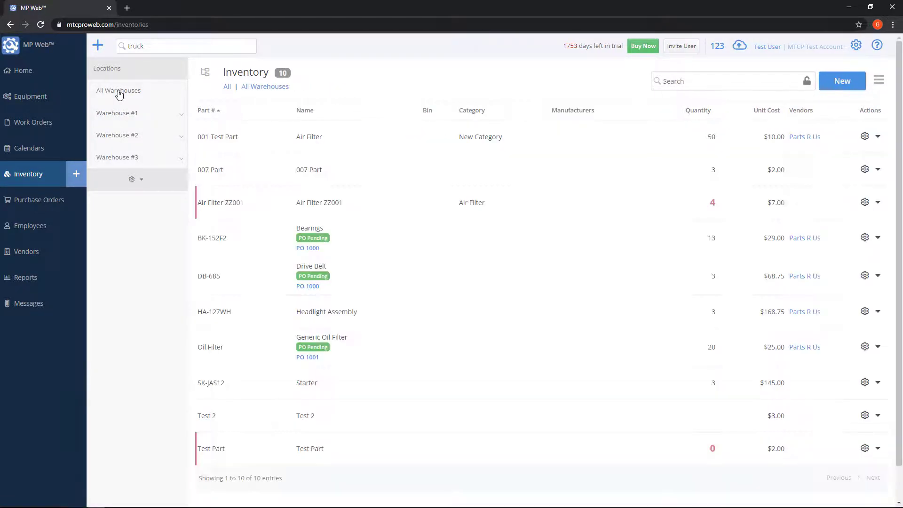
Search the inventory list for "test" and for "categ", and clear the search
left_click(711, 83)
type("test")
double_click(713, 84)
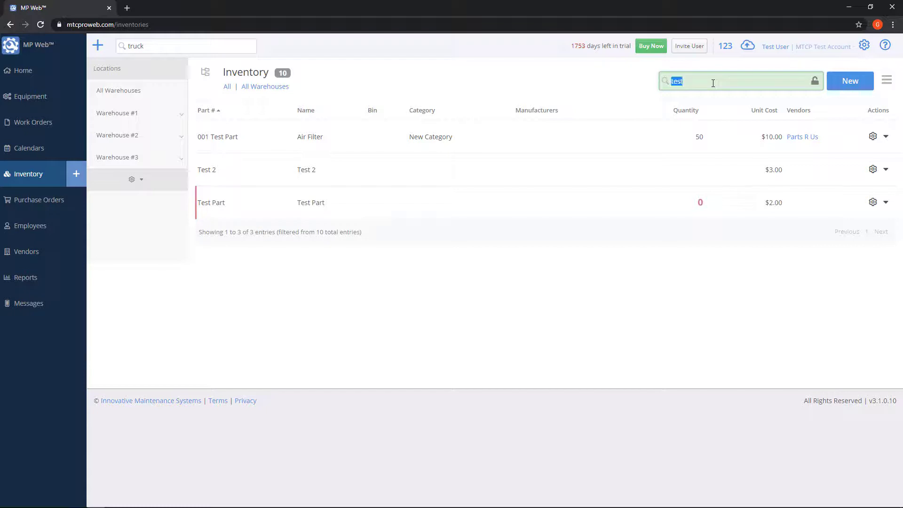
type("coa")
key("BackSpace")
type("ateg")
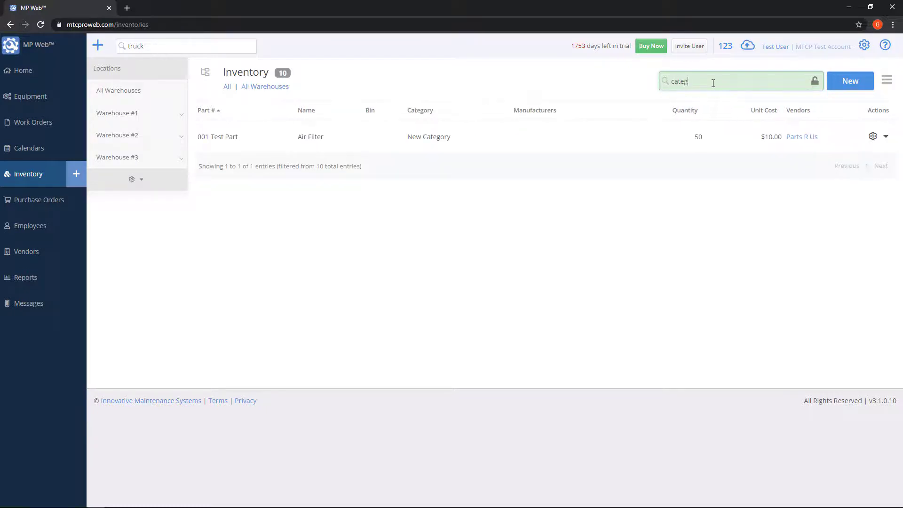
double_click(713, 83)
key("BackSpace")
left_click(574, 84)
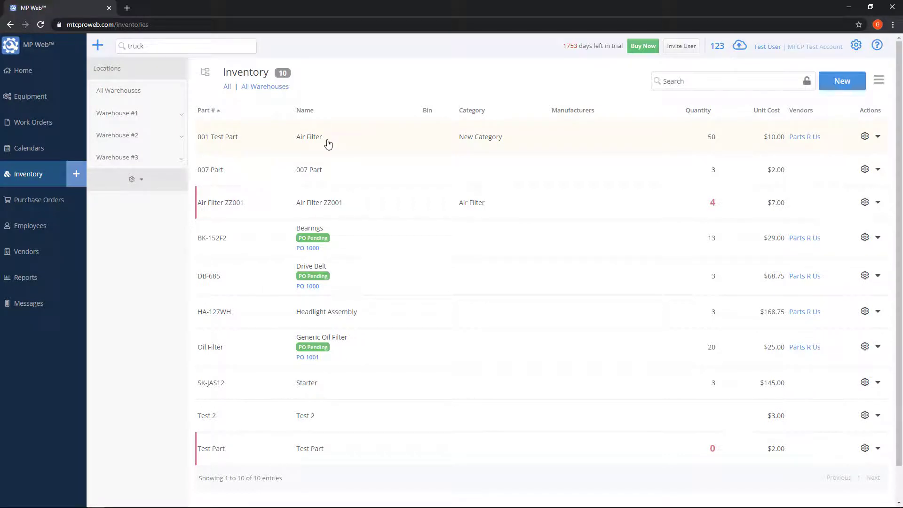
View the details and the editing form of 001 Test Part, and return to the inventory list
left_click(226, 142)
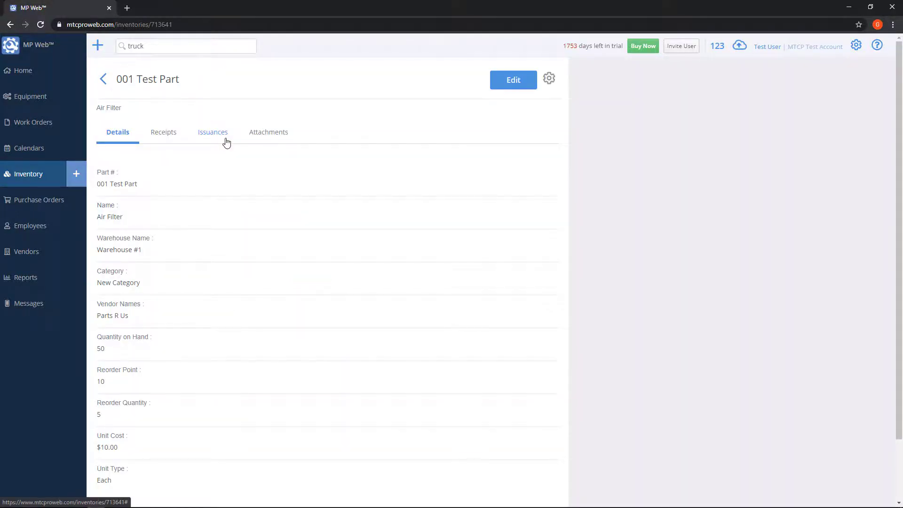
left_click(515, 81)
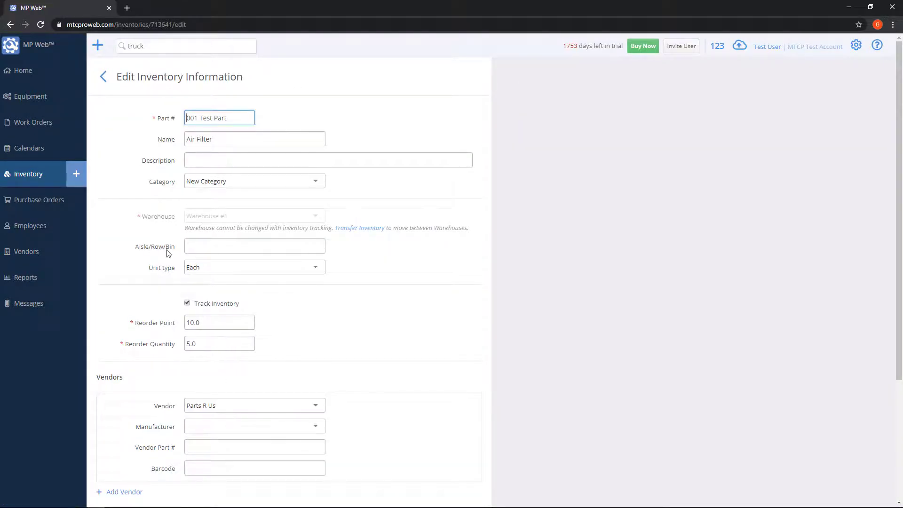
left_click(27, 175)
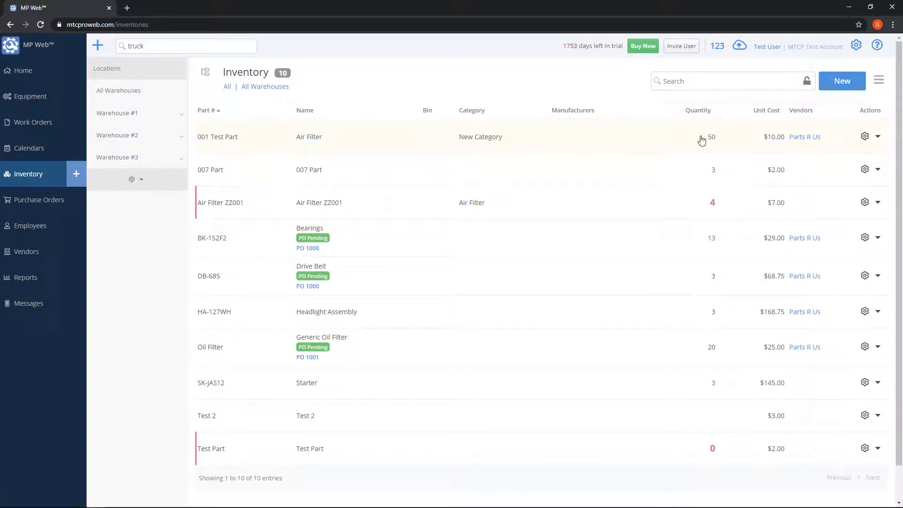
Start a new receipt for 001 Test Part, keeping the date 04/14/2020, with quantity received 60 and unit cost $15
left_click(866, 138)
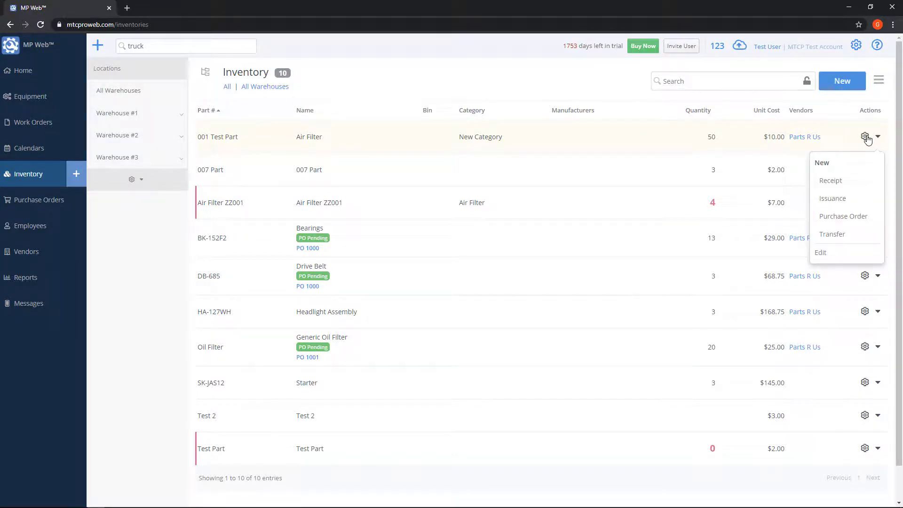
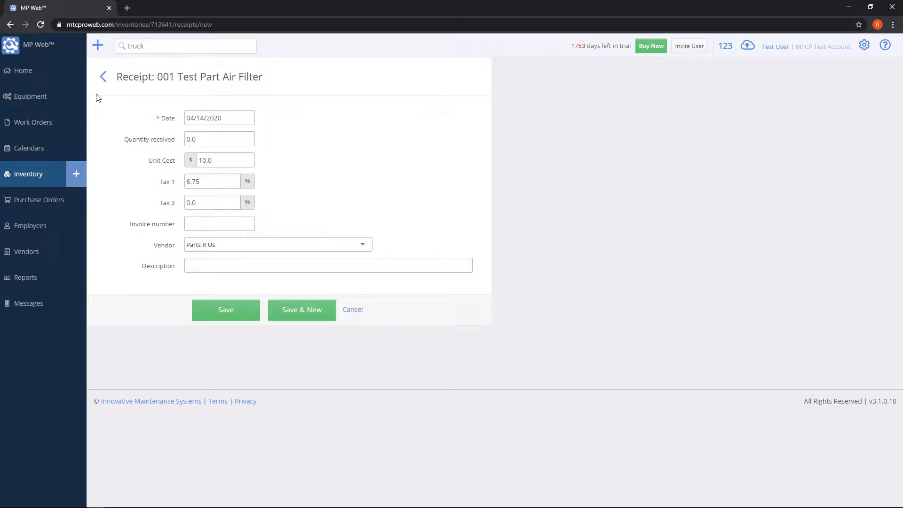
left_click(233, 118)
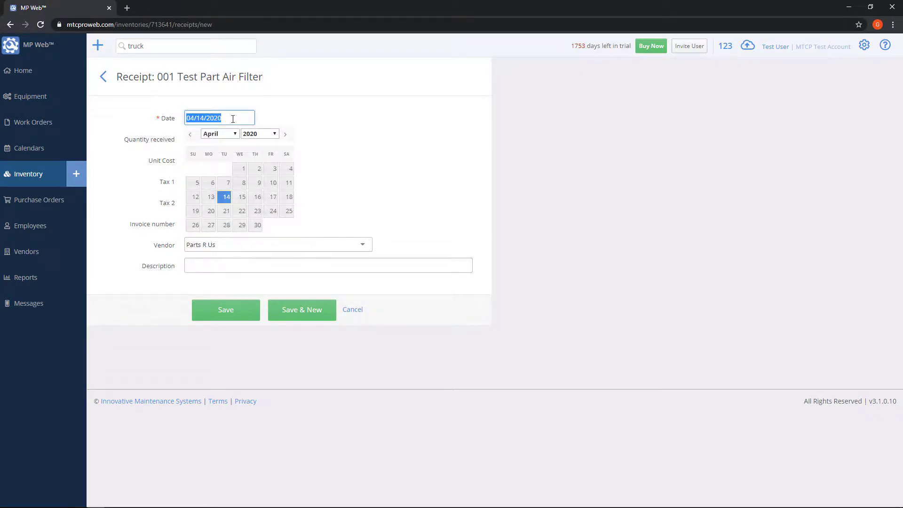
left_click(230, 119)
left_click(305, 104)
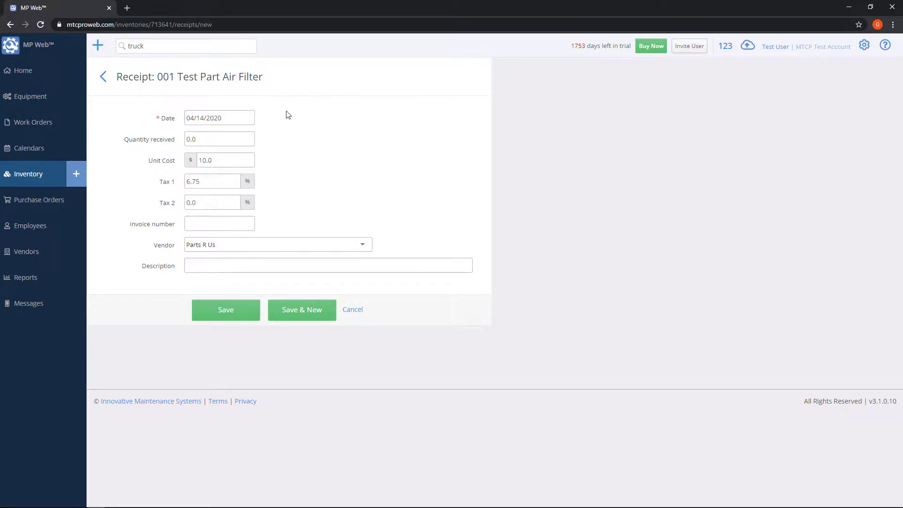
left_click(206, 142)
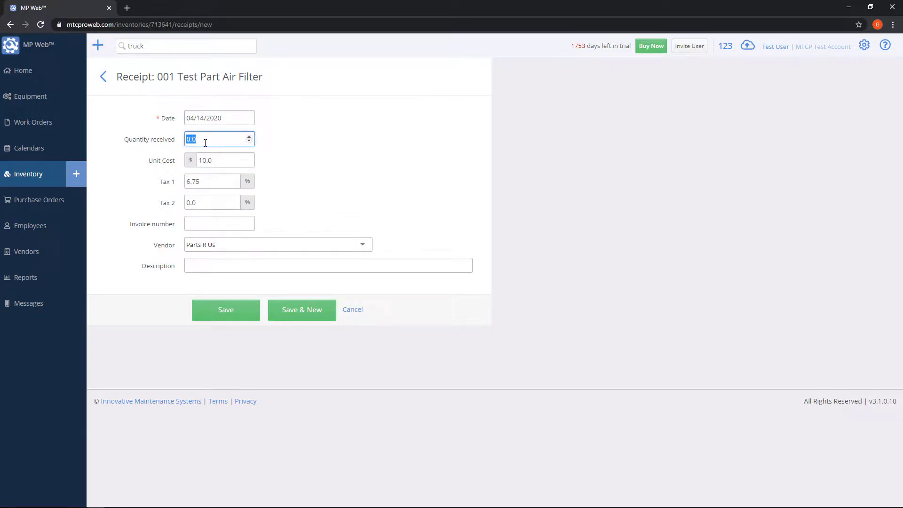
type("60")
left_click(219, 164)
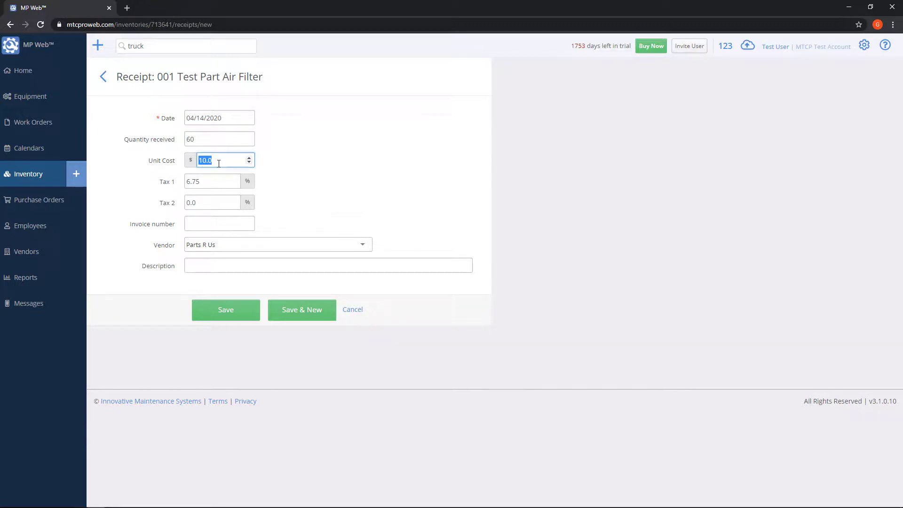
type("15")
left_click(284, 177)
Enter the invoice number and the description "purchased more parts" on the receipt, and save it
left_click(201, 225)
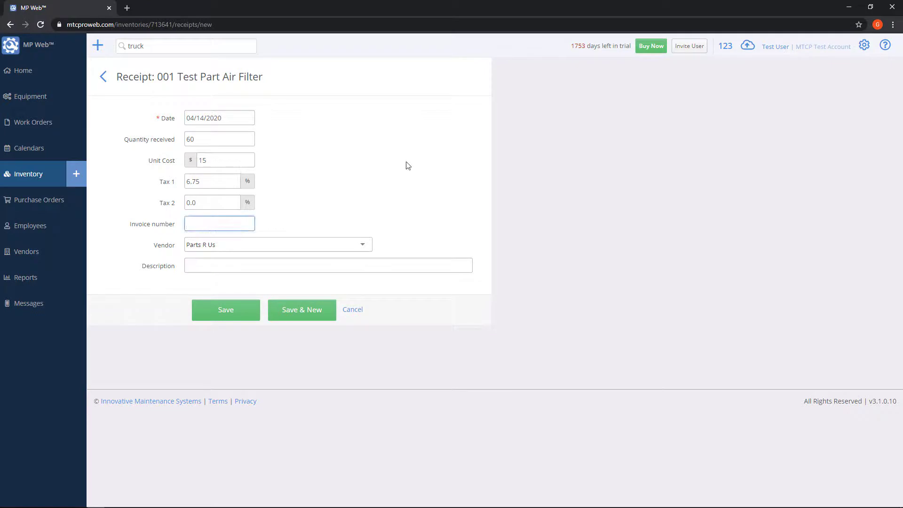
type("22222")
left_click(385, 240)
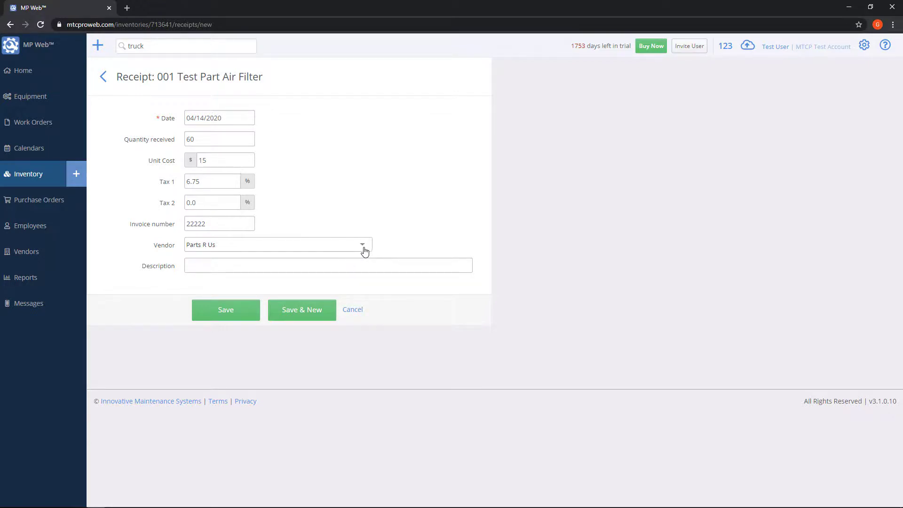
left_click(323, 264)
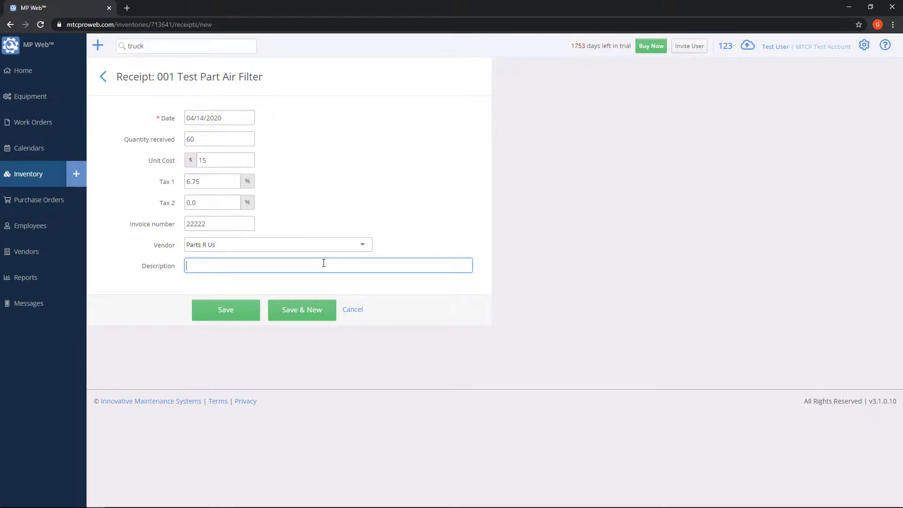
type("purchased more parts")
left_click(220, 314)
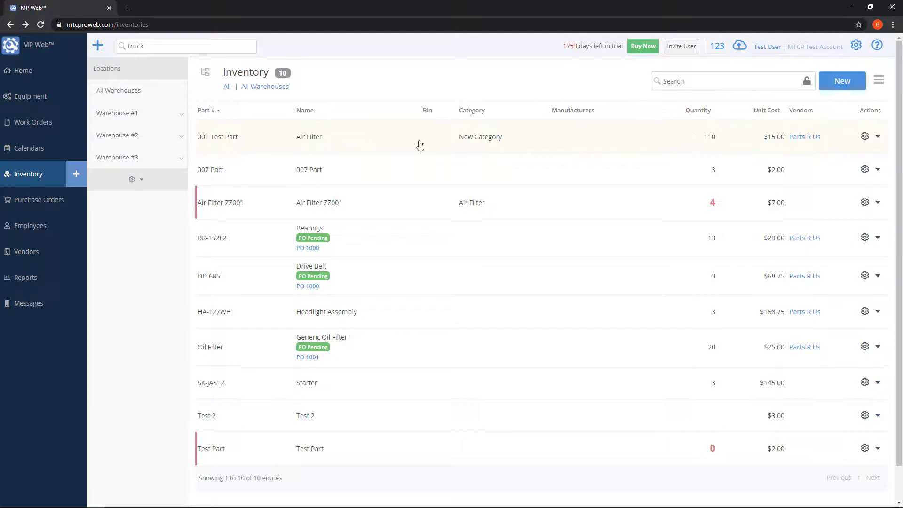
Review the receipts recorded for 001 Test Part, and return to the inventory list
left_click(222, 139)
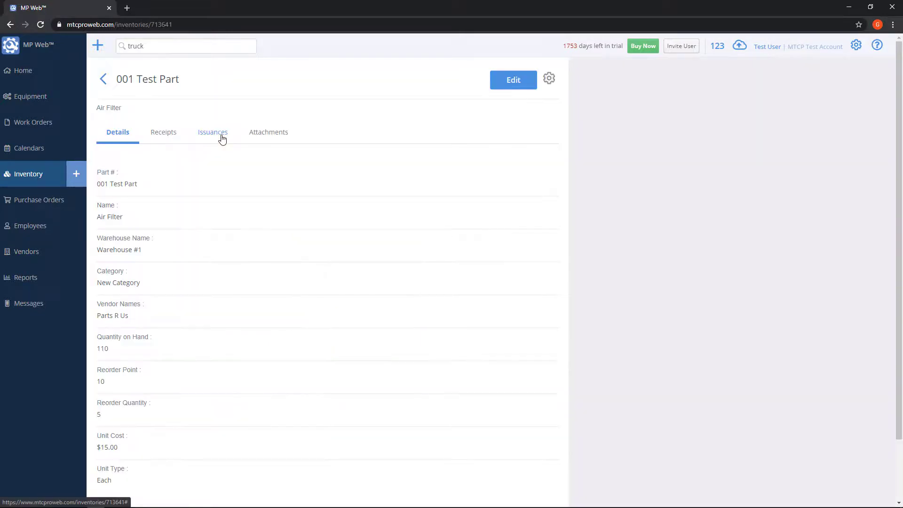
left_click(160, 138)
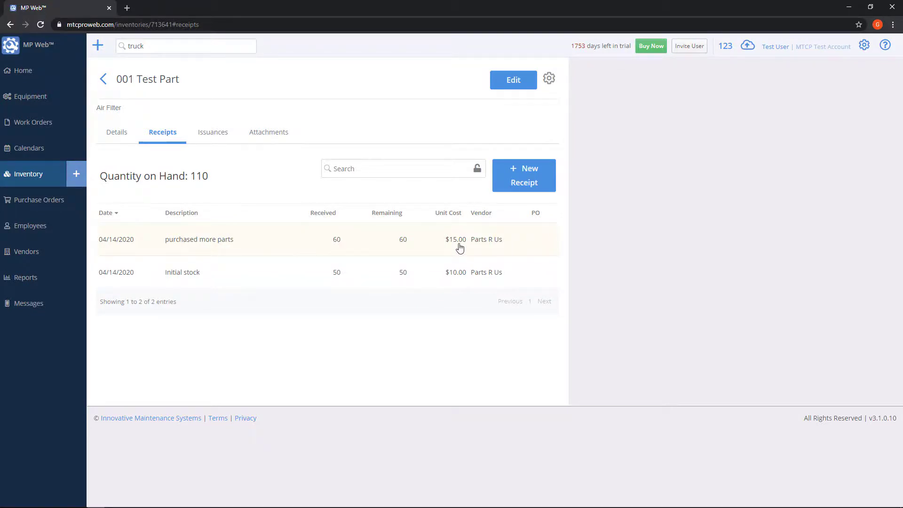
left_click(24, 175)
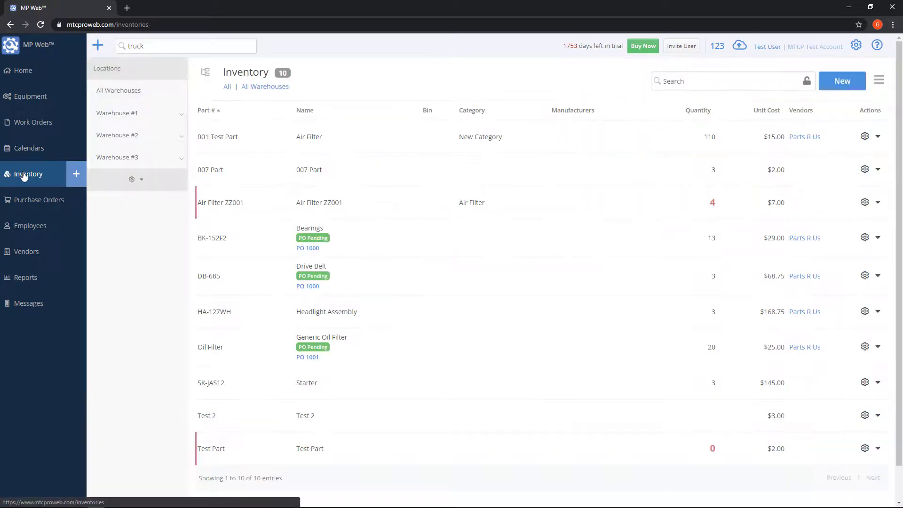
Issue a quantity of 25 of 001 Test Part dated 04/14/2020, leaving equipment and description empty, and save the issuance
left_click(867, 138)
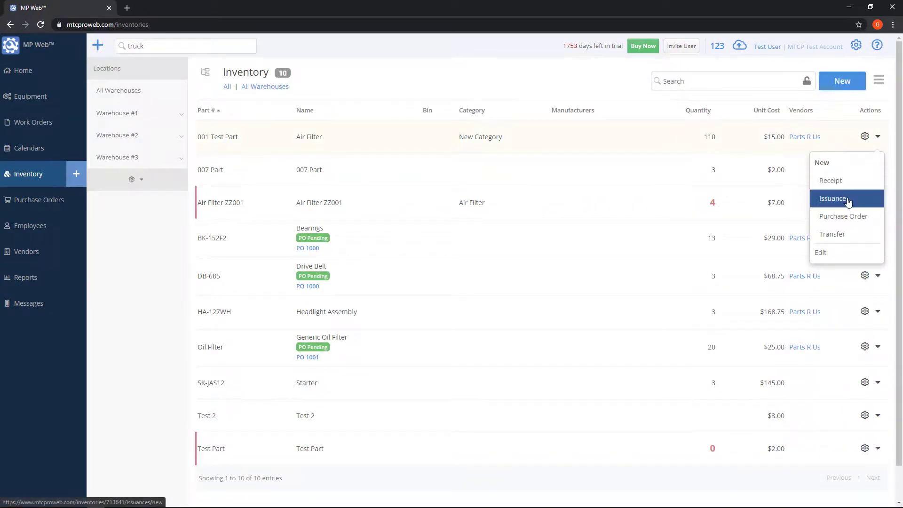
left_click(848, 202)
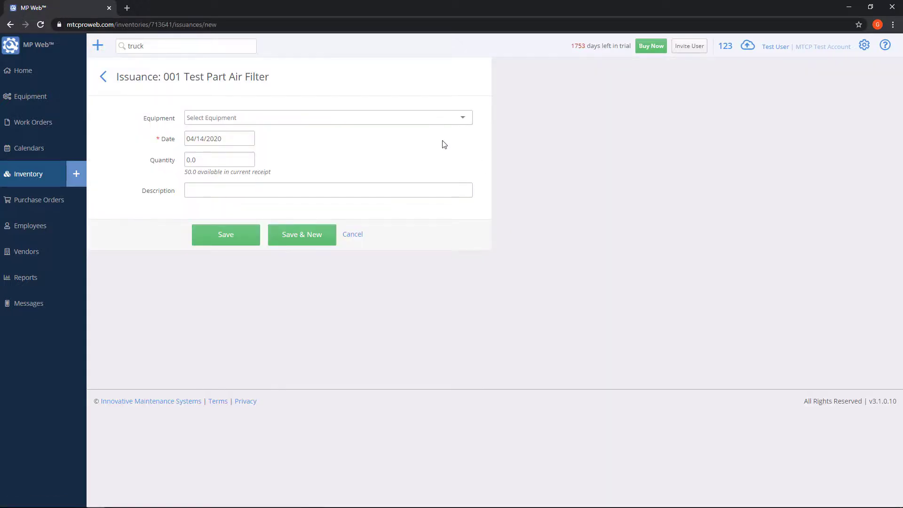
left_click(296, 115)
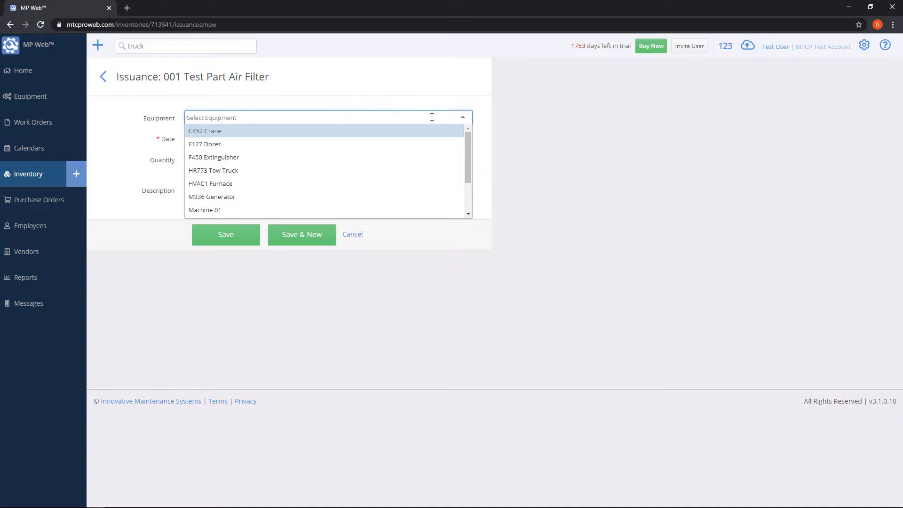
left_click(427, 89)
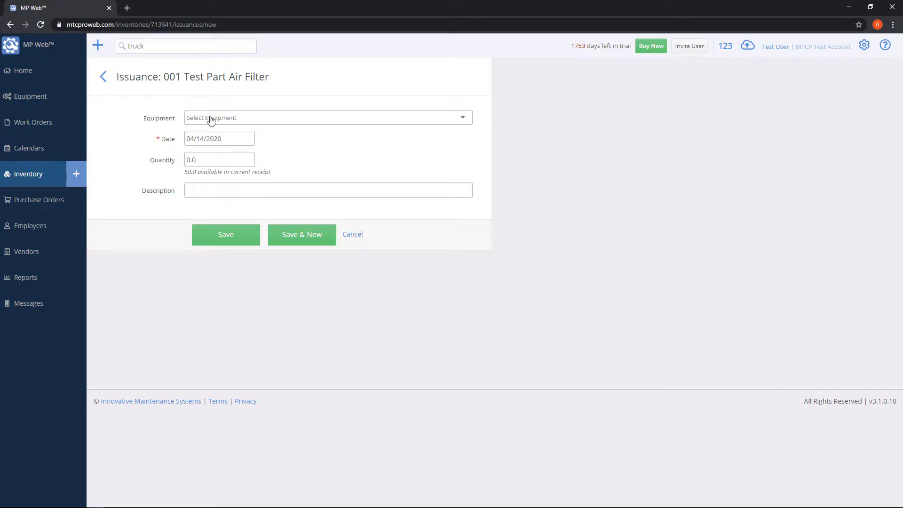
left_click(217, 160)
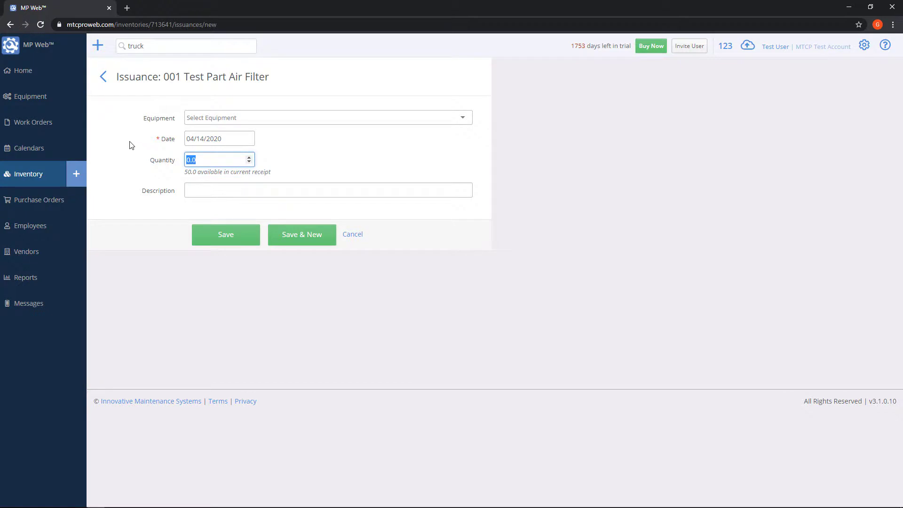
type("25")
left_click(206, 189)
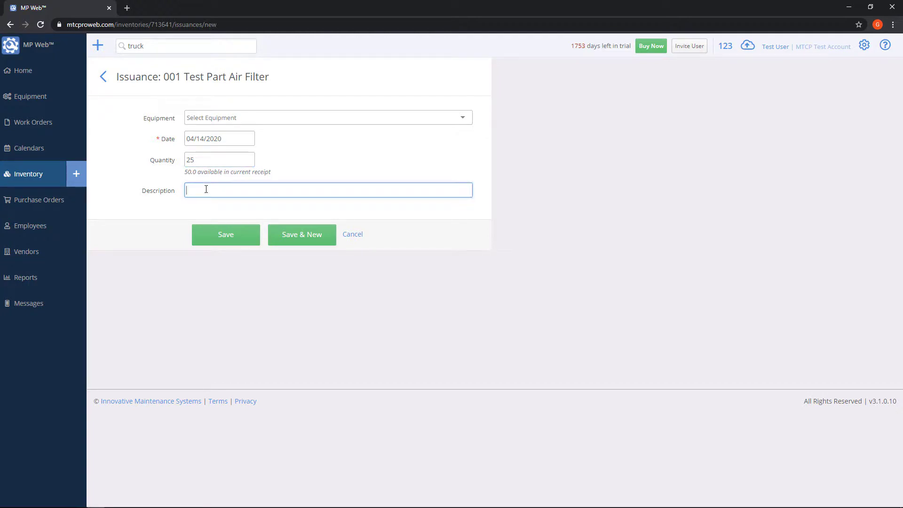
left_click(236, 240)
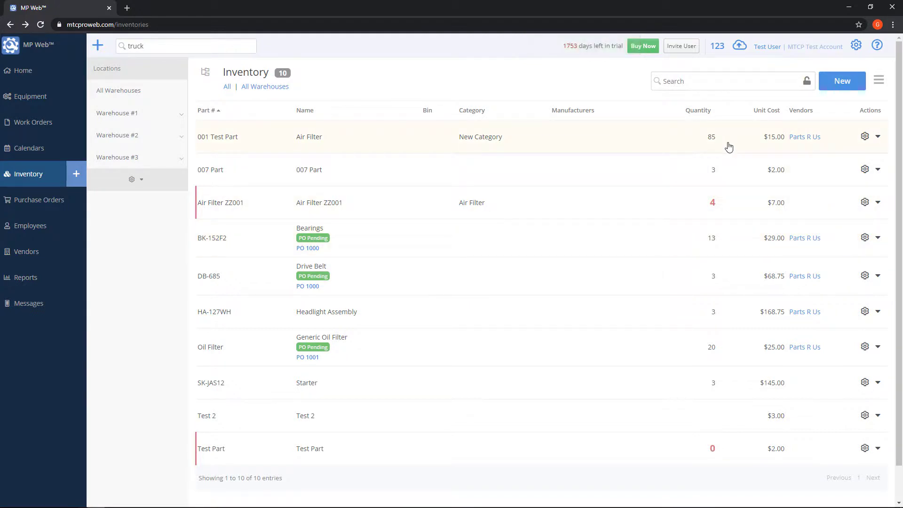
Review the receipts, issuances and attachments of 001 Test Part, ending on its receipts
left_click(478, 145)
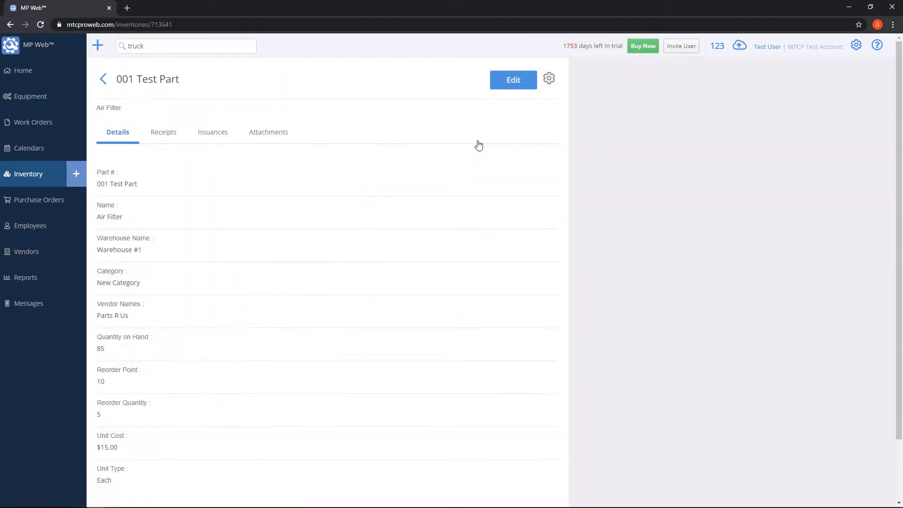
left_click(167, 139)
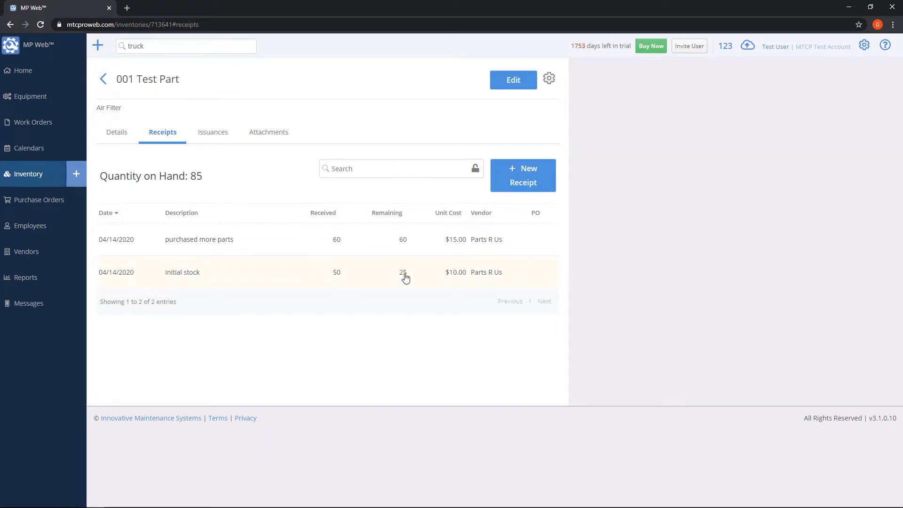
left_click(209, 141)
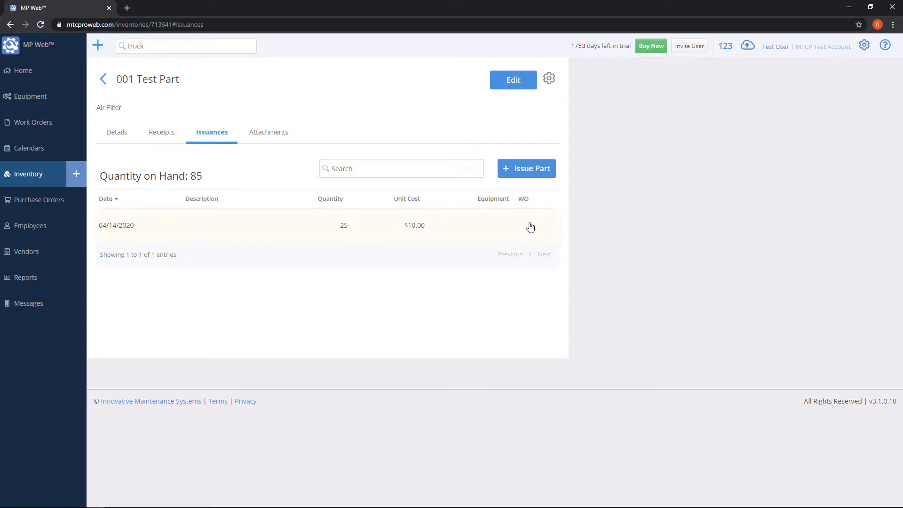
left_click(269, 137)
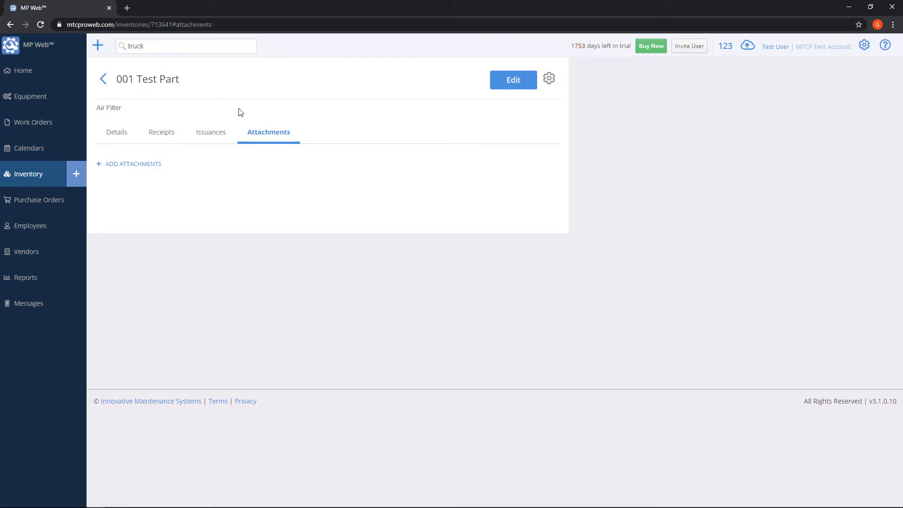
left_click(162, 136)
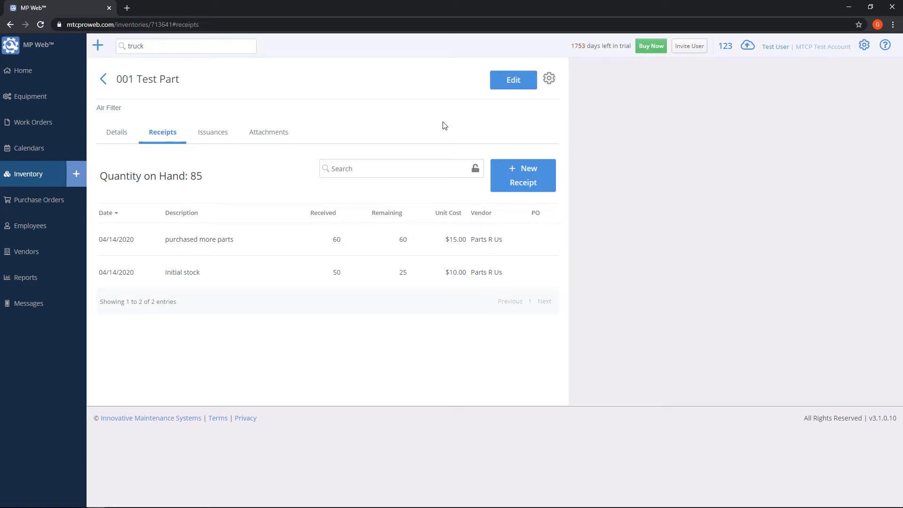
Open the Organization Profile and examine the available Inventory accounting methods, leaving FIFO selected
left_click(865, 47)
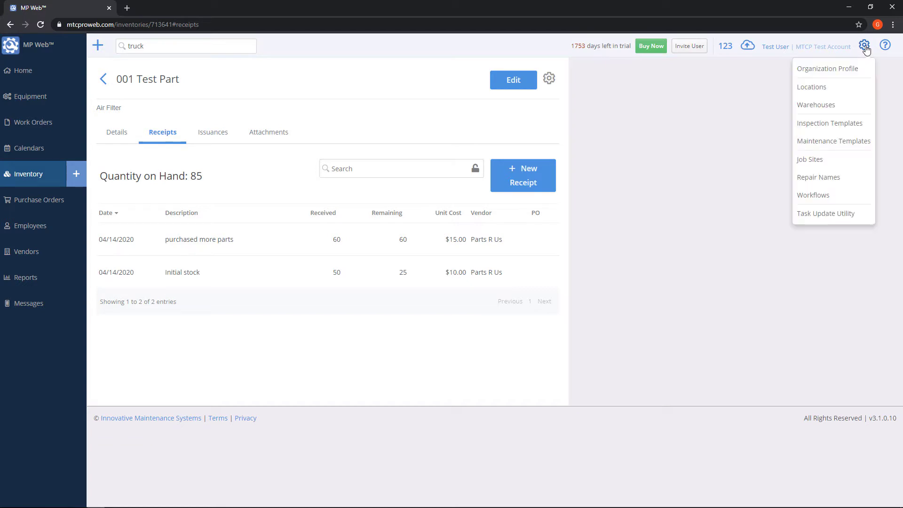
left_click(834, 75)
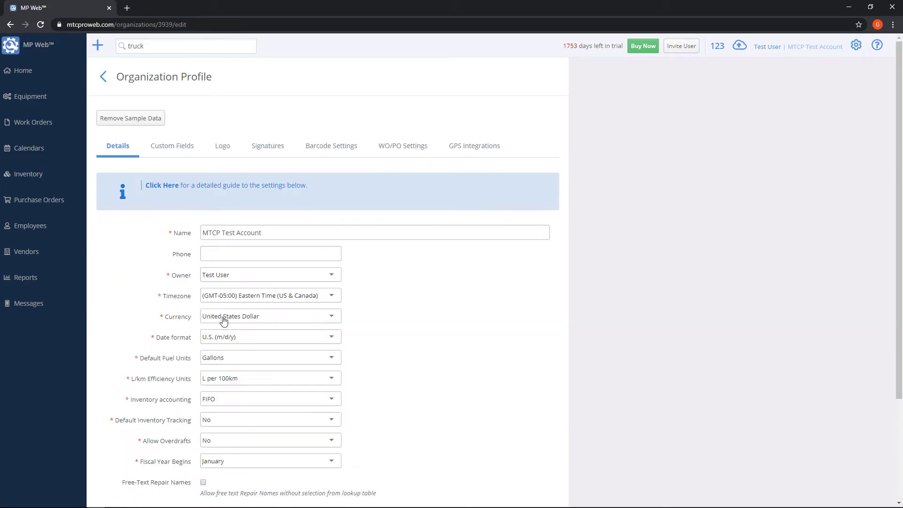
scroll(127, 261, "down", 3)
left_click_drag(121, 266, 198, 267)
left_click(159, 273)
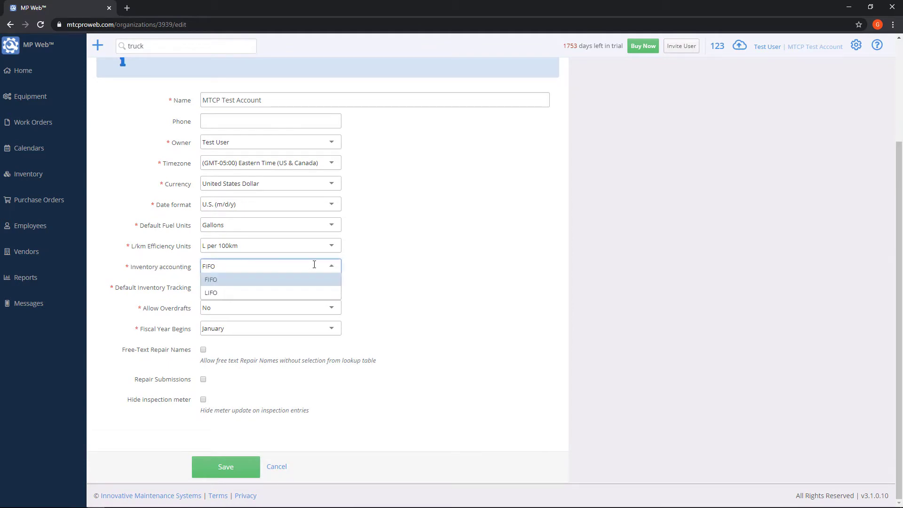
left_click(344, 266)
left_click(335, 266)
left_click(549, 206)
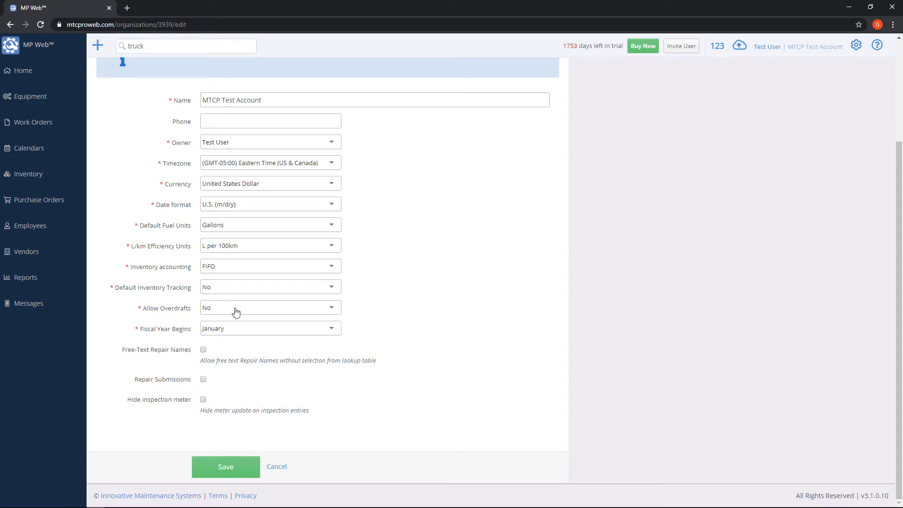
Examine the Default Inventory Tracking and Allow Overdrafts choices, keep both at No, and return to the inventory list
left_click(281, 286)
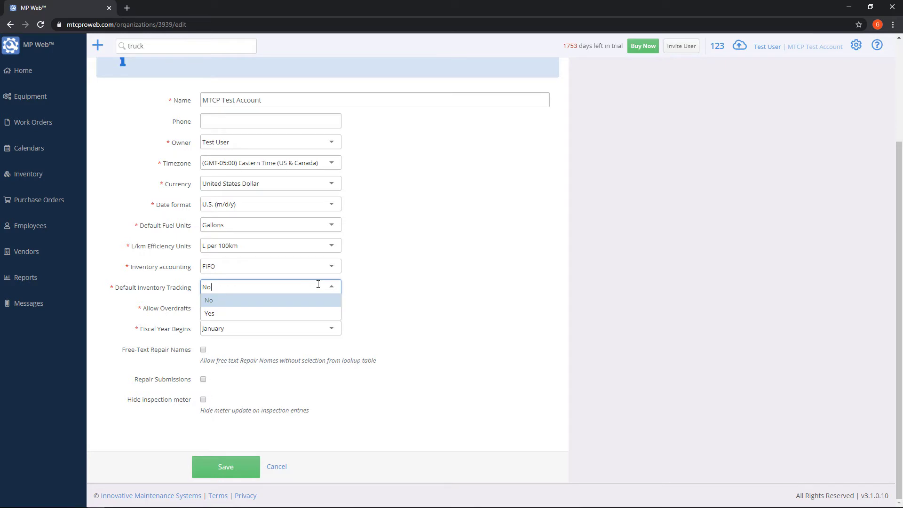
left_click(453, 261)
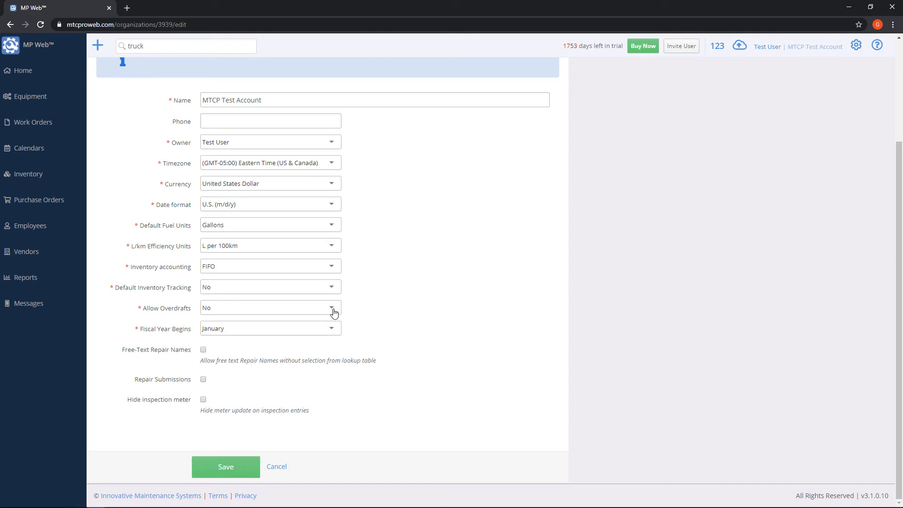
left_click(333, 311)
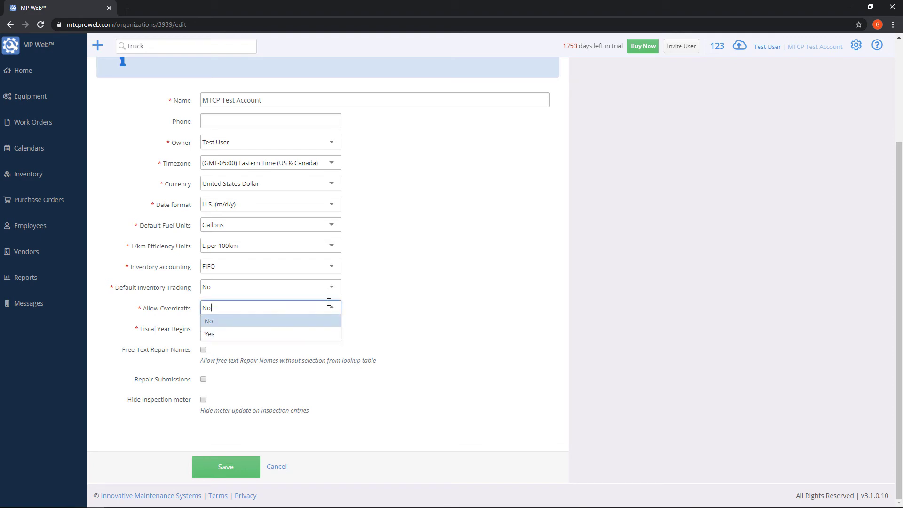
left_click(431, 287)
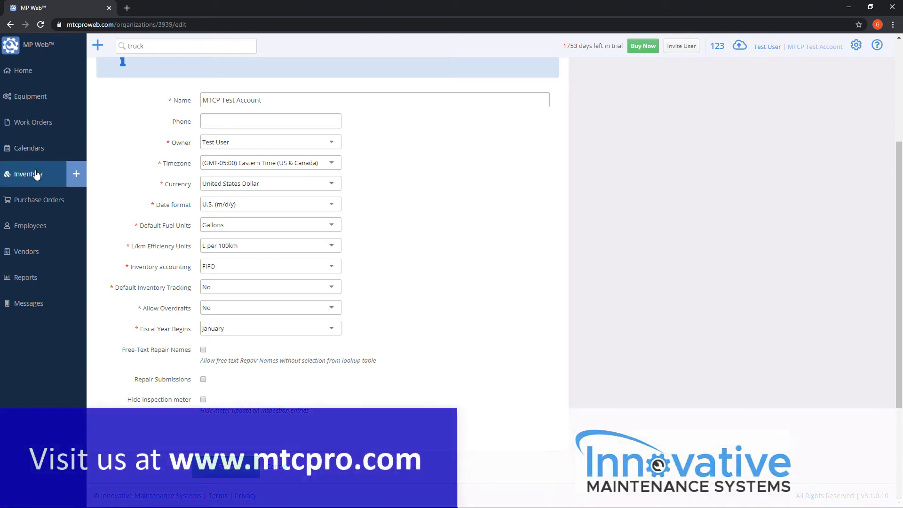
left_click(37, 175)
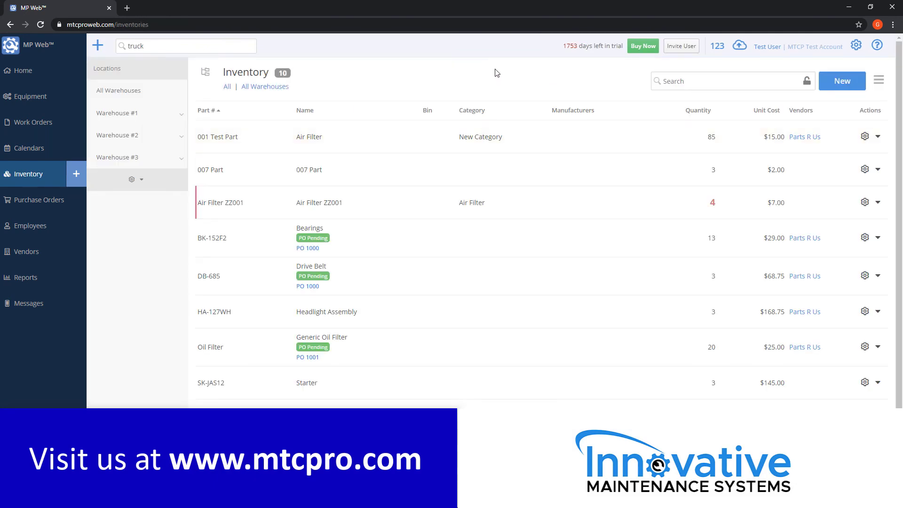